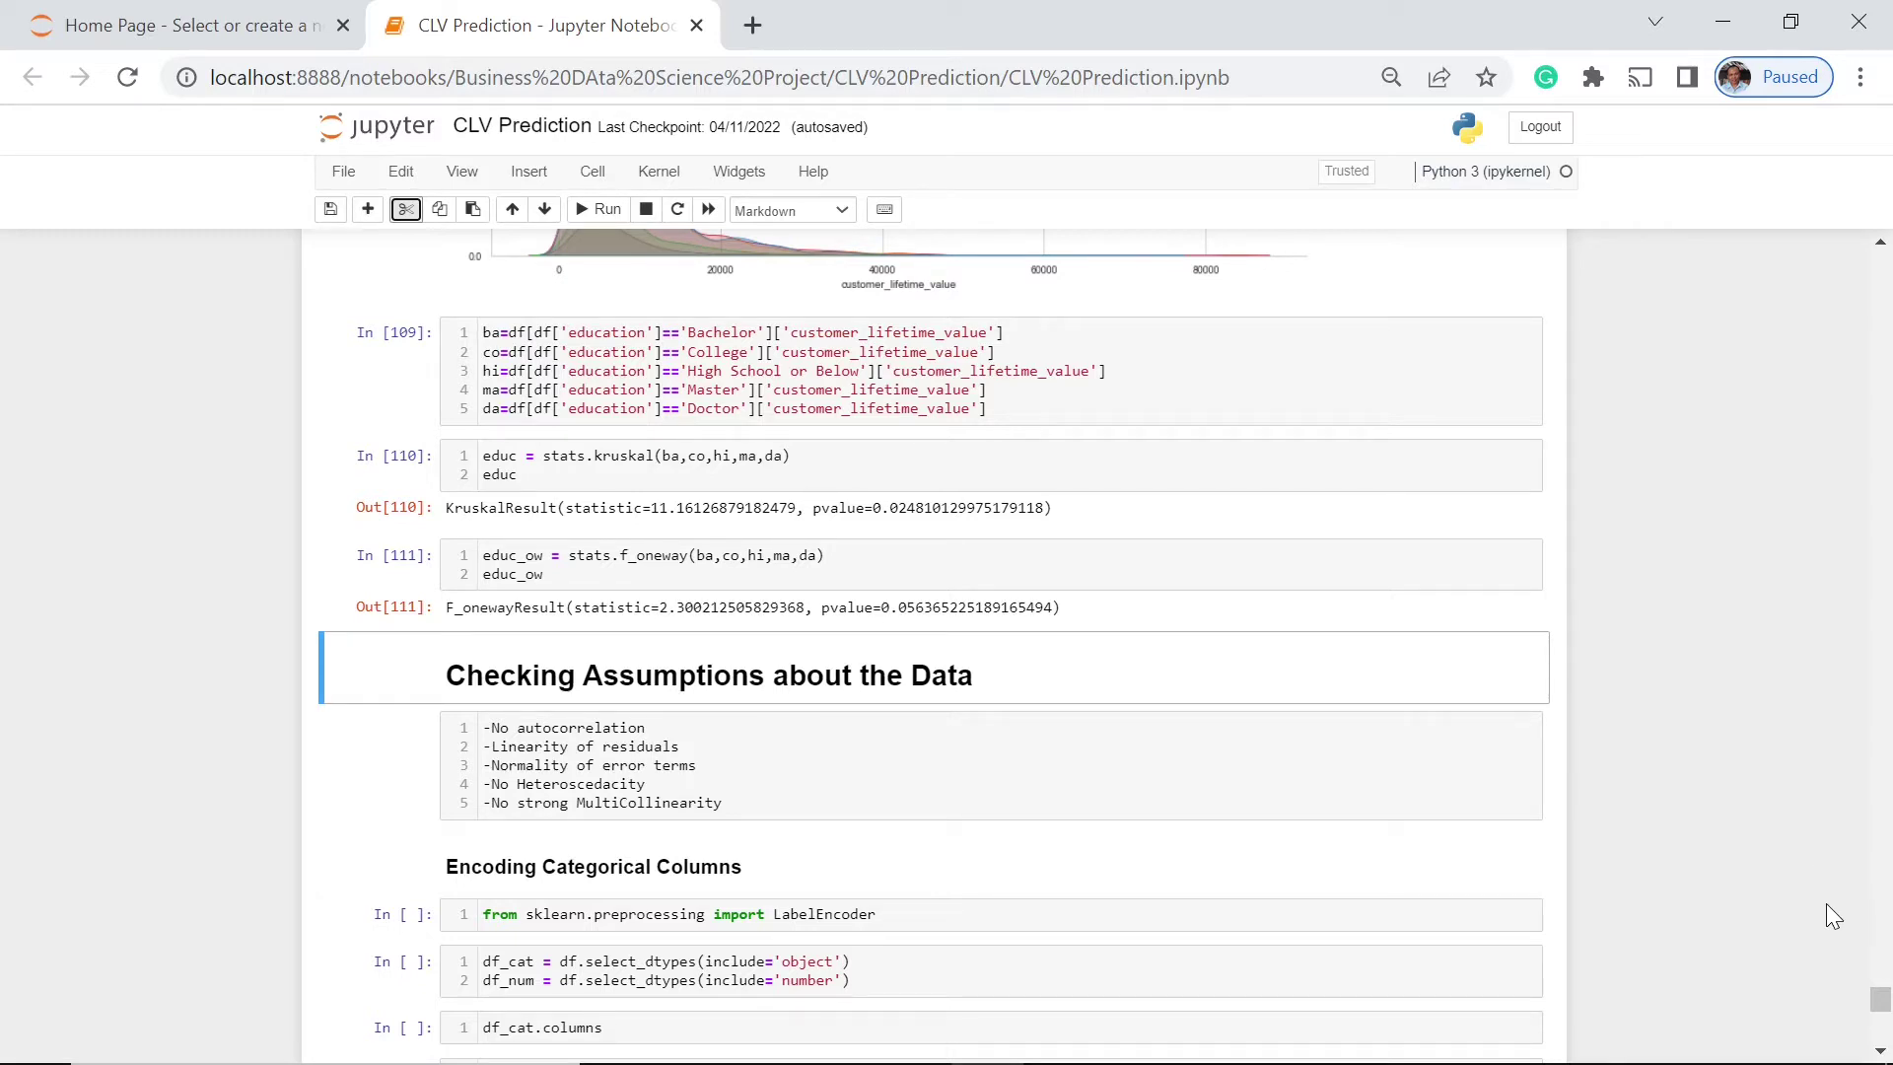
Run the LabelEncoder import cell and the cell splitting df into object columns df_cat and number columns df_num.
{"action": "scroll", "coordinate": [1878, 1053], "scroll_direction": "down", "scroll_amount": 4}
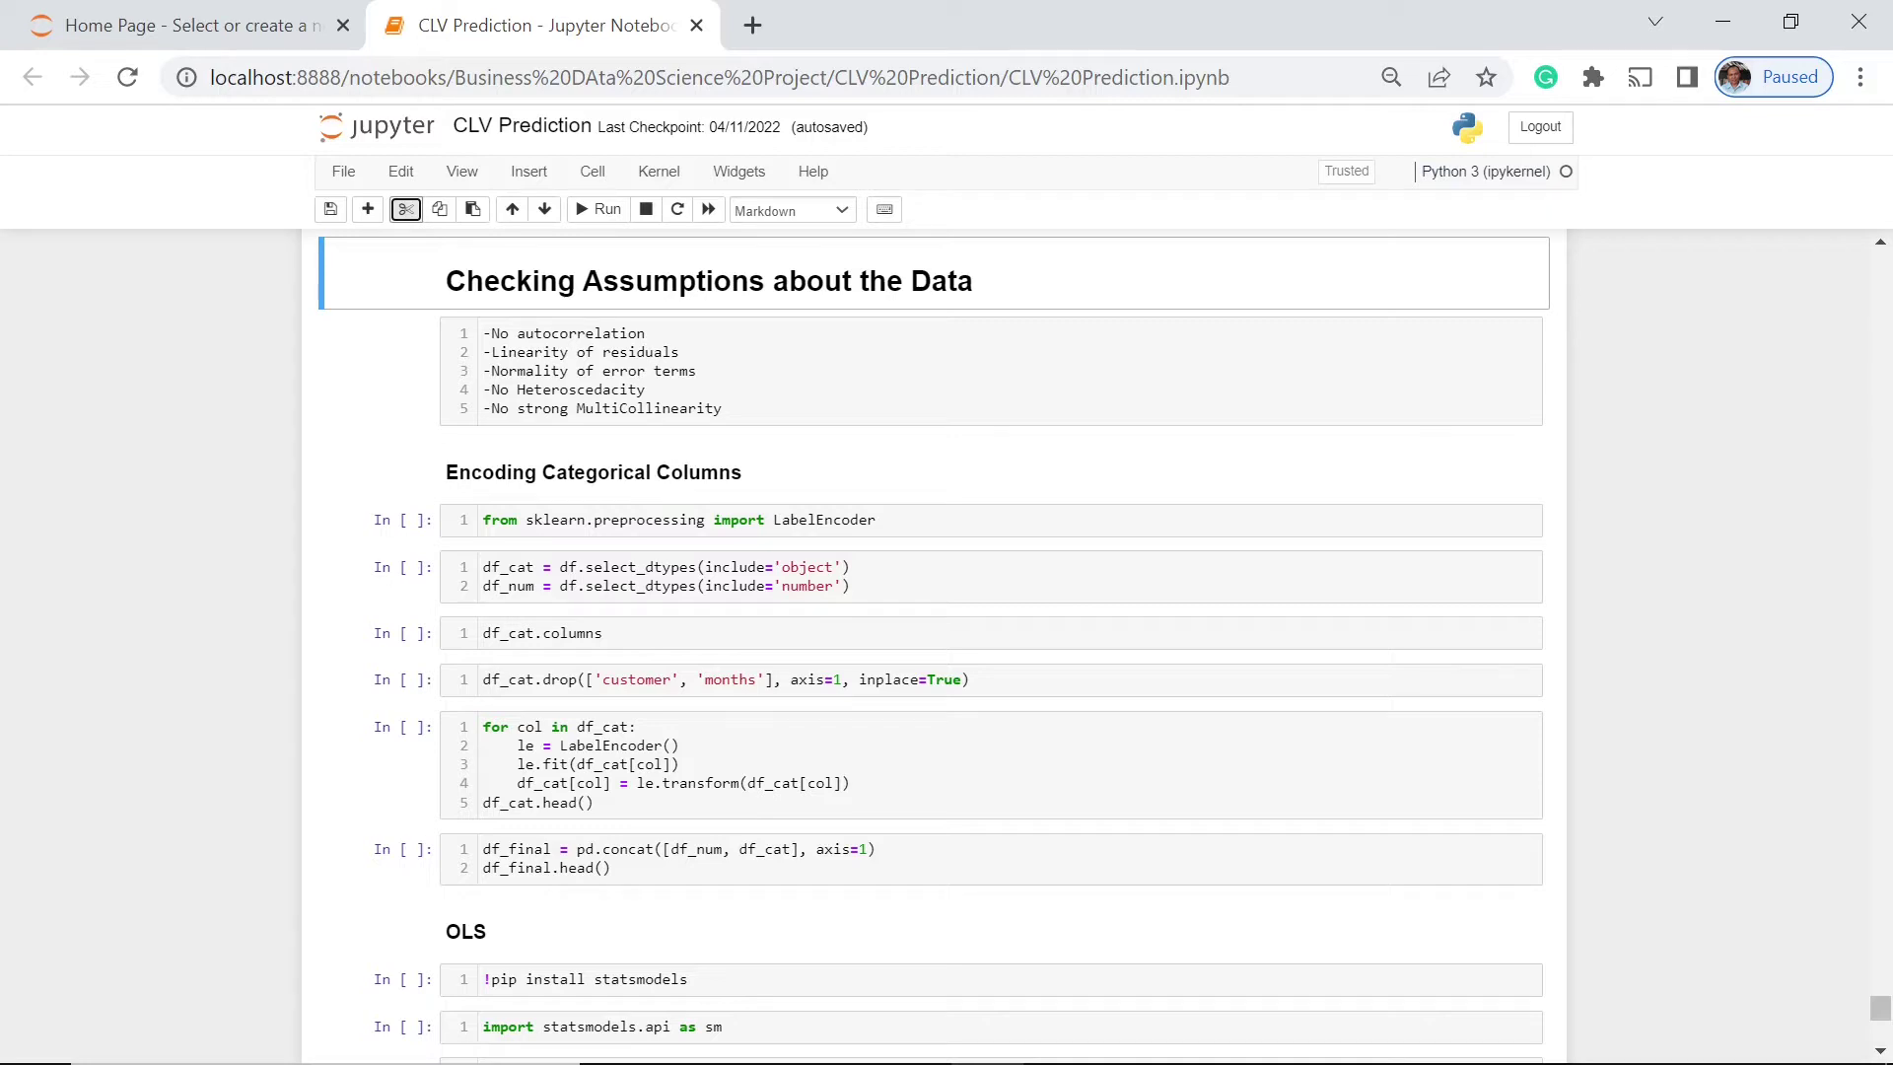
{"action": "left_click", "coordinate": [878, 519]}
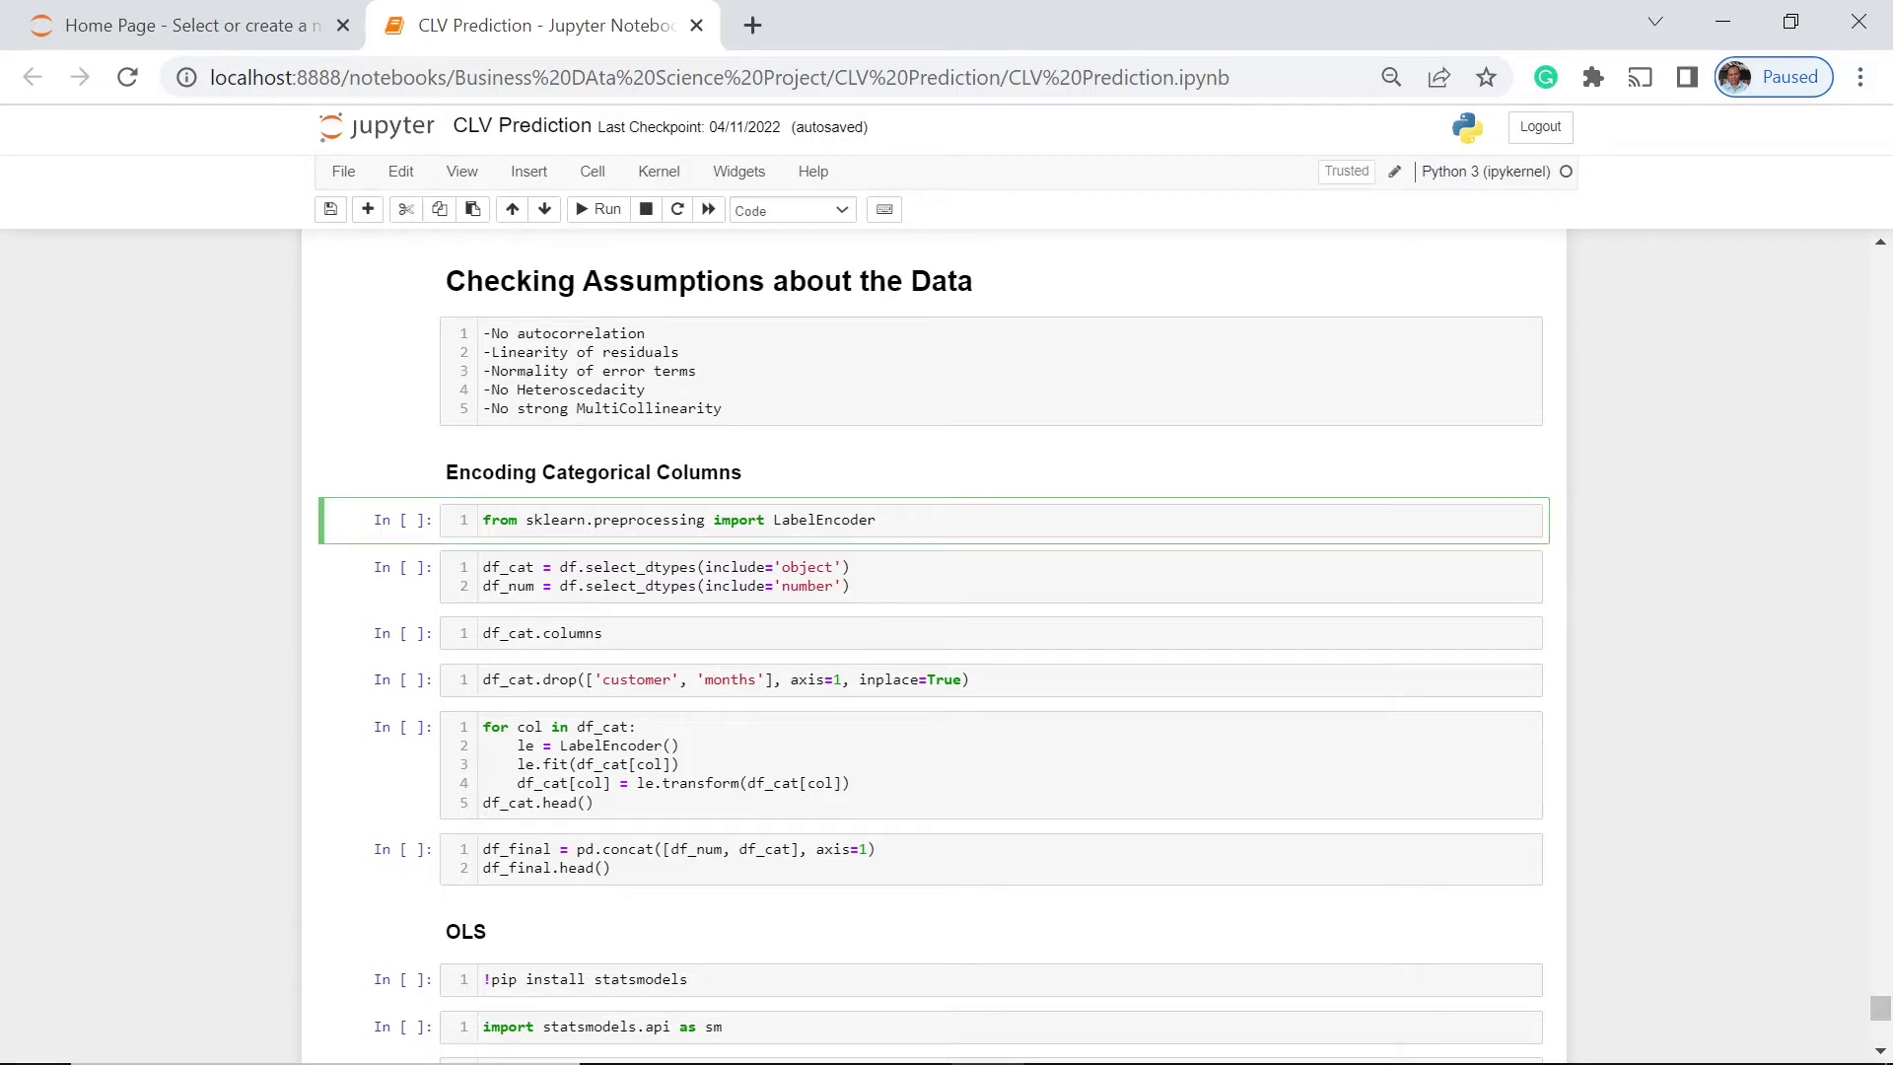
{"action": "key", "text": "shift+Return"}
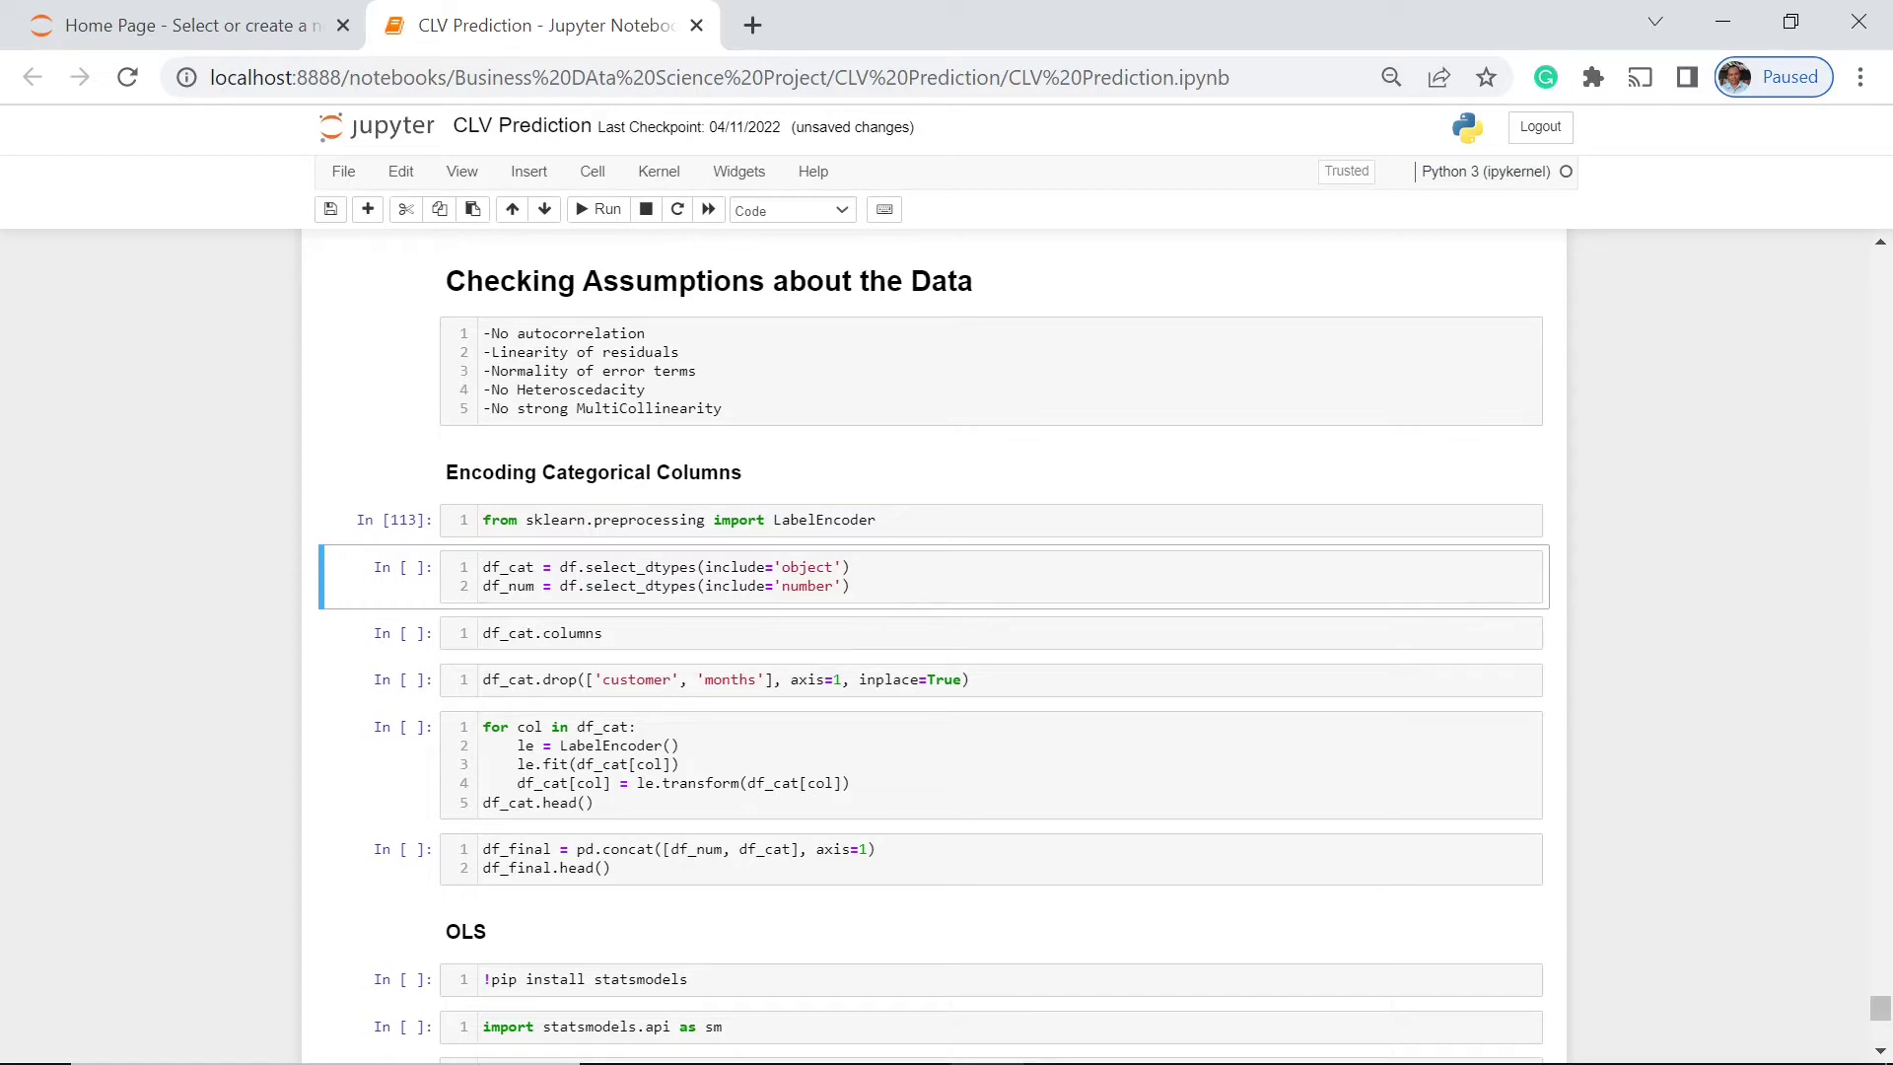
{"action": "left_click", "coordinate": [852, 586]}
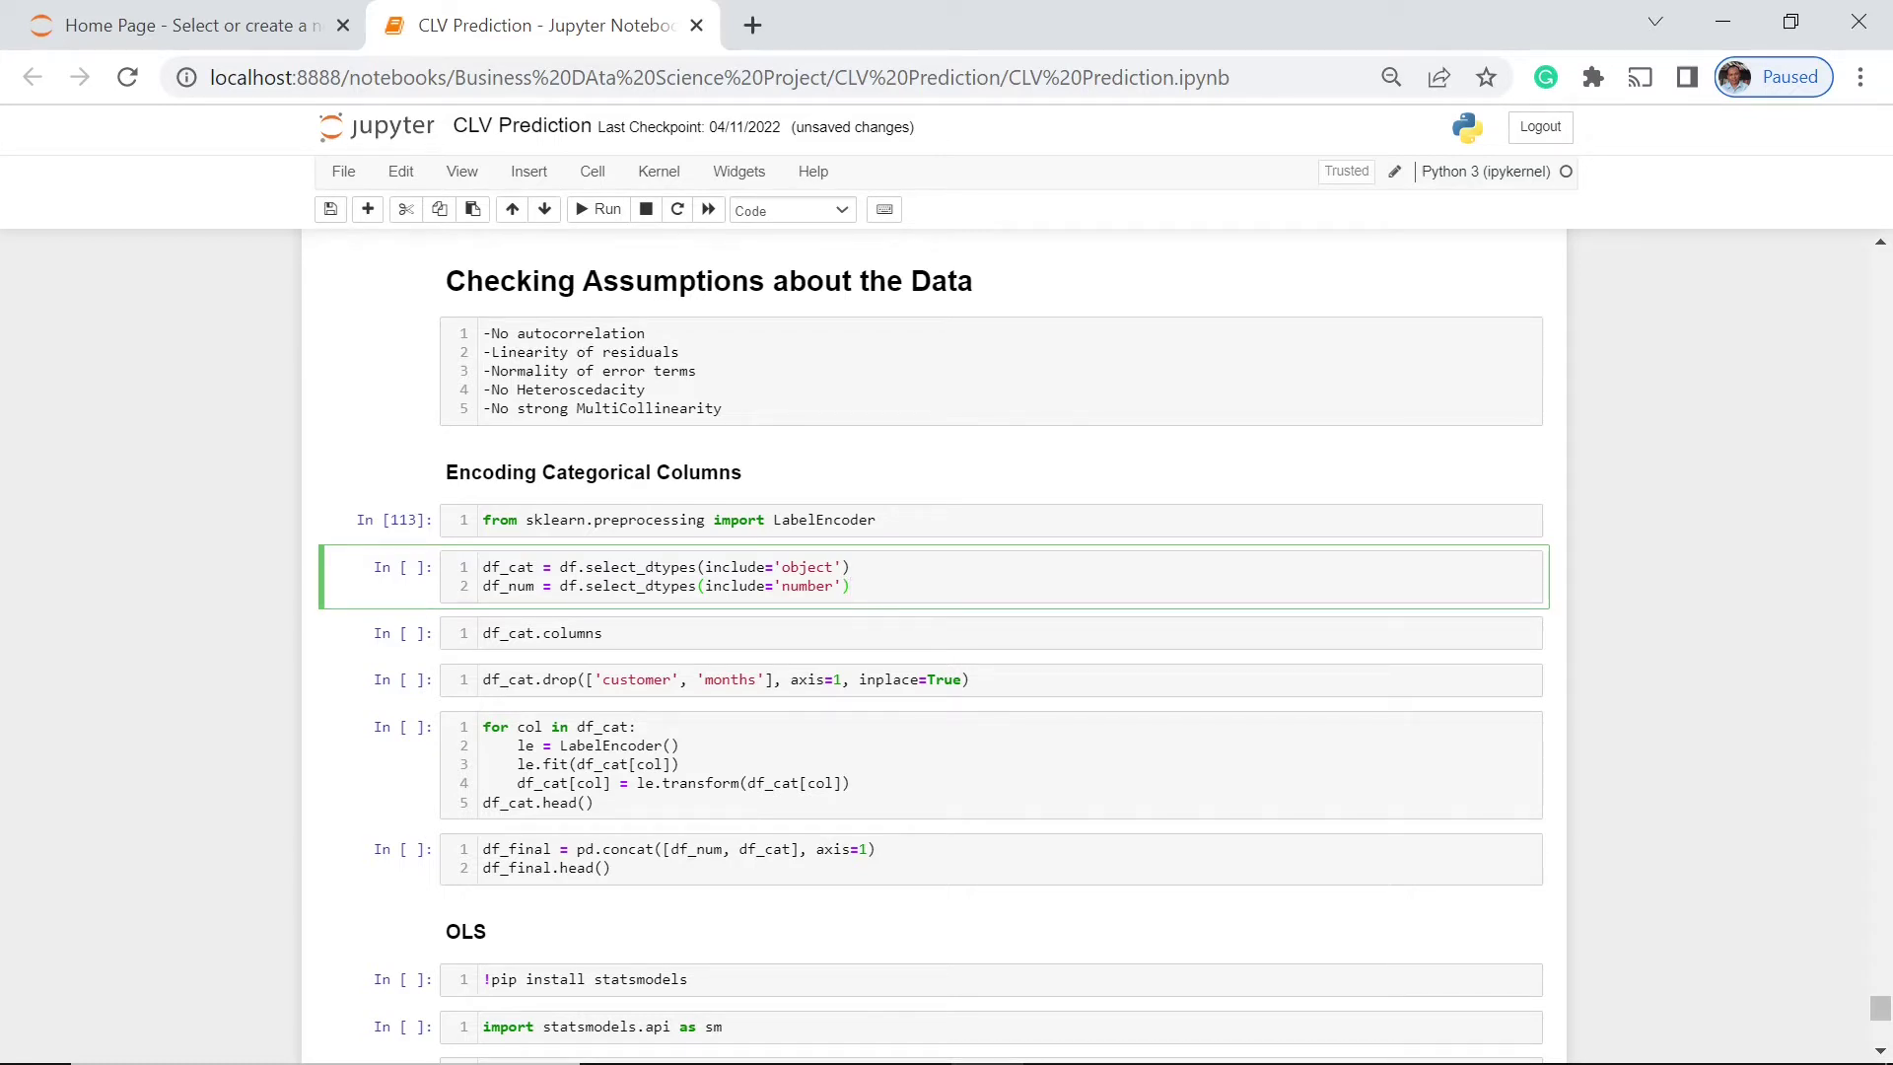
{"action": "key", "text": "shift+Return"}
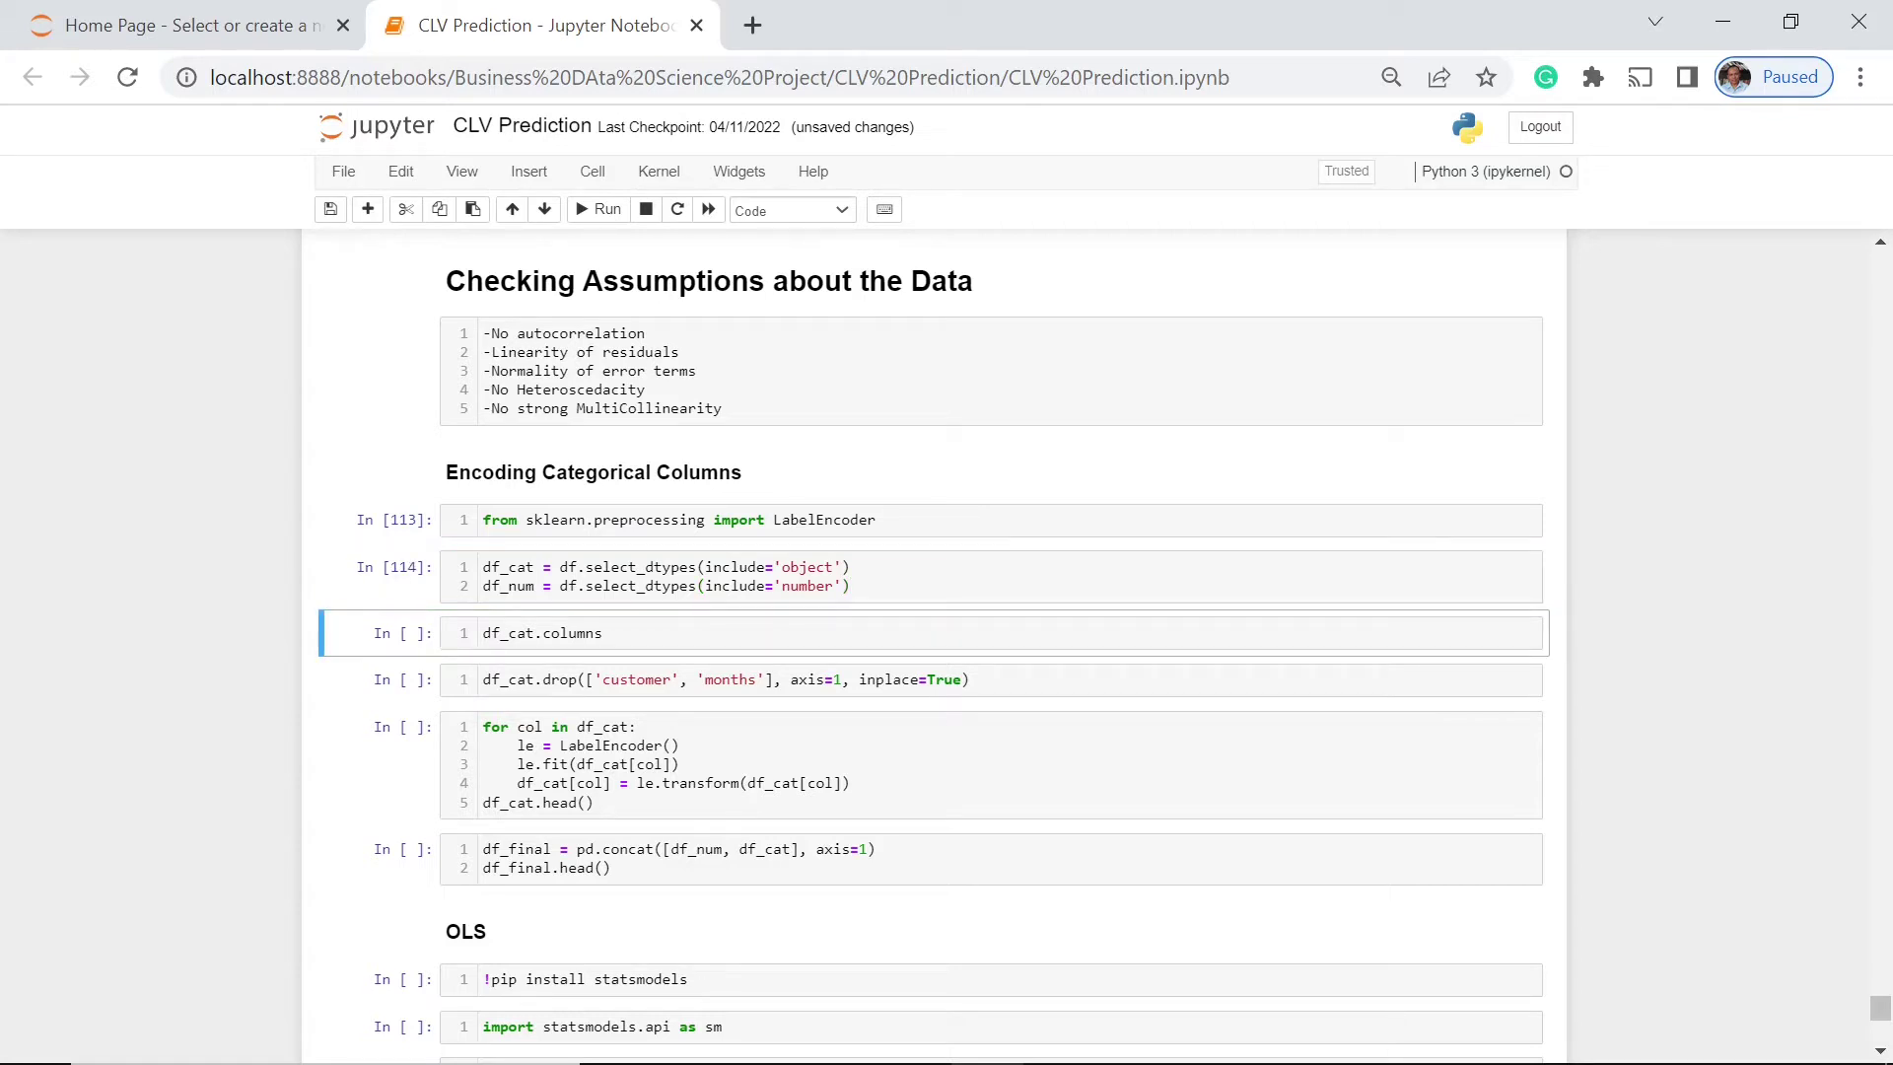
List the df_cat columns and run the cell dropping 'customer' and 'months' from df_cat.
{"action": "left_click", "coordinate": [797, 632]}
{"action": "key", "text": "shift+Return"}
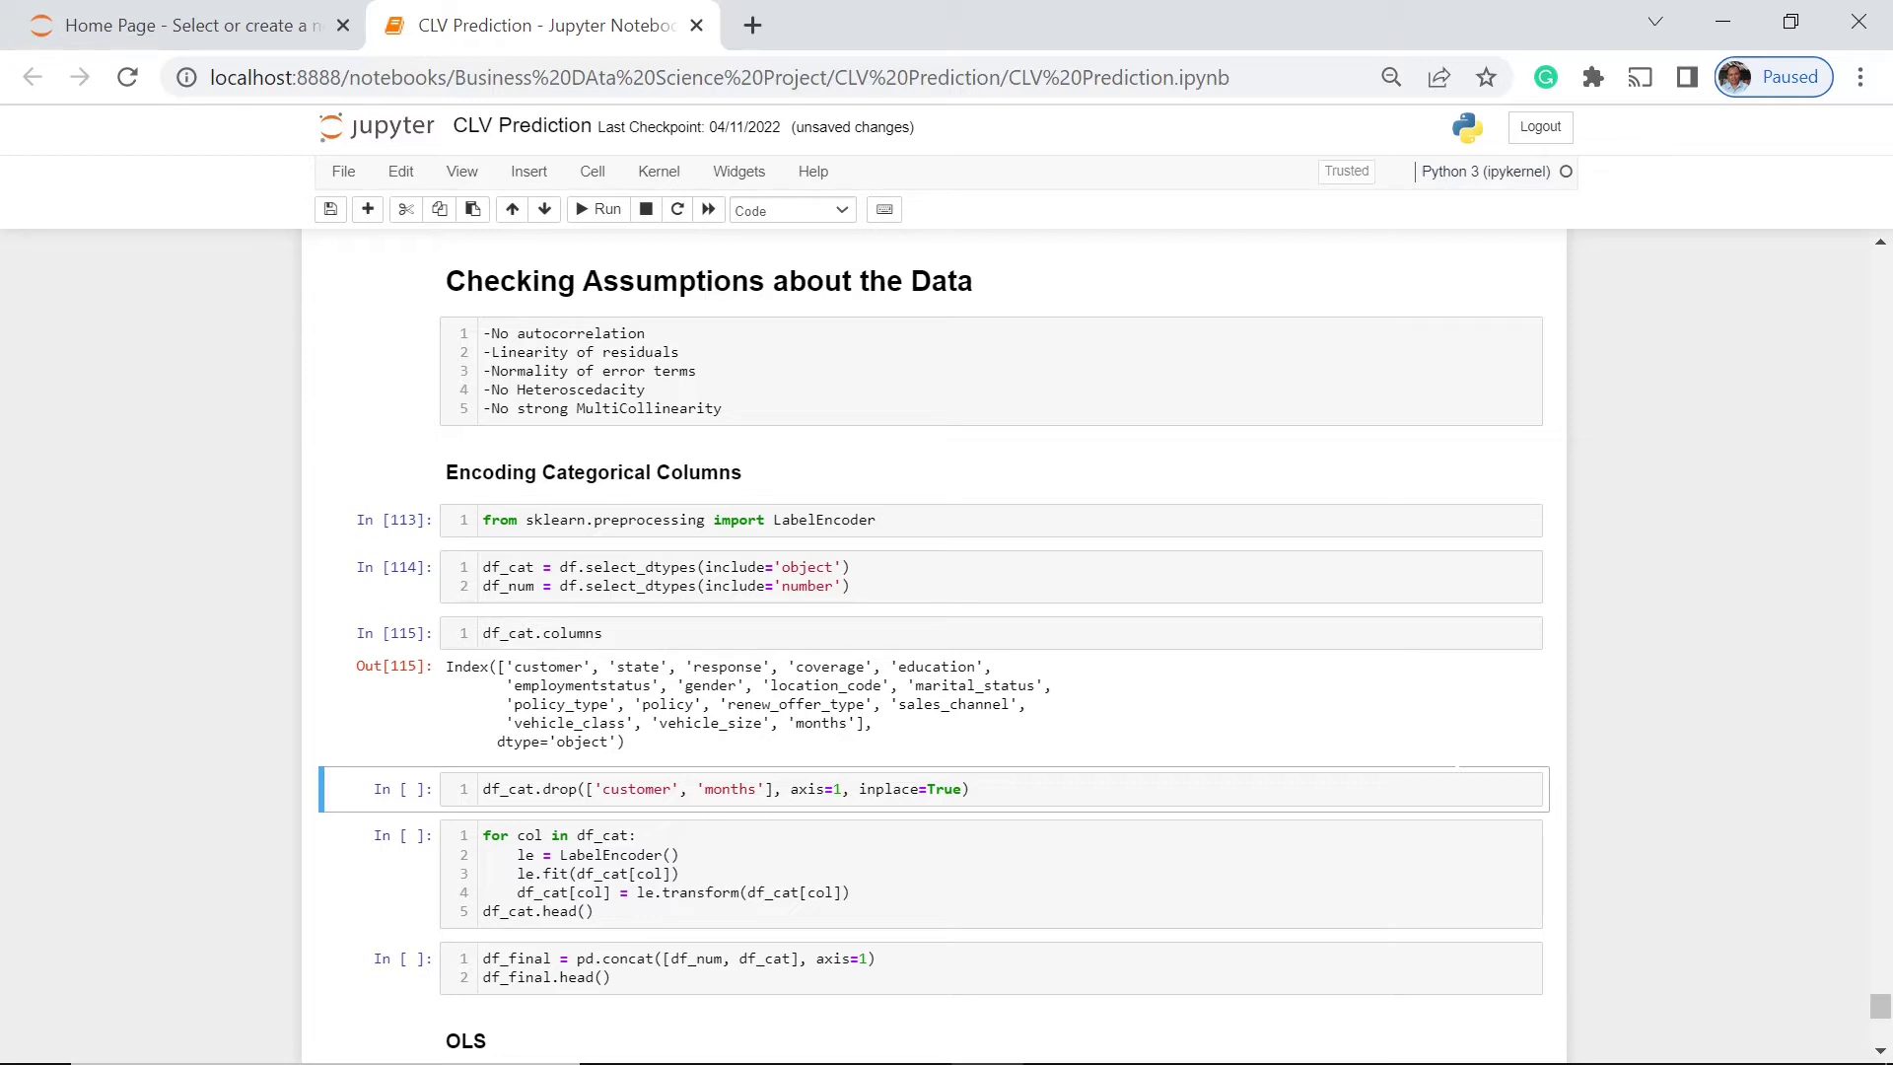
{"action": "left_click", "coordinate": [972, 789]}
{"action": "key", "text": "shift+Return"}
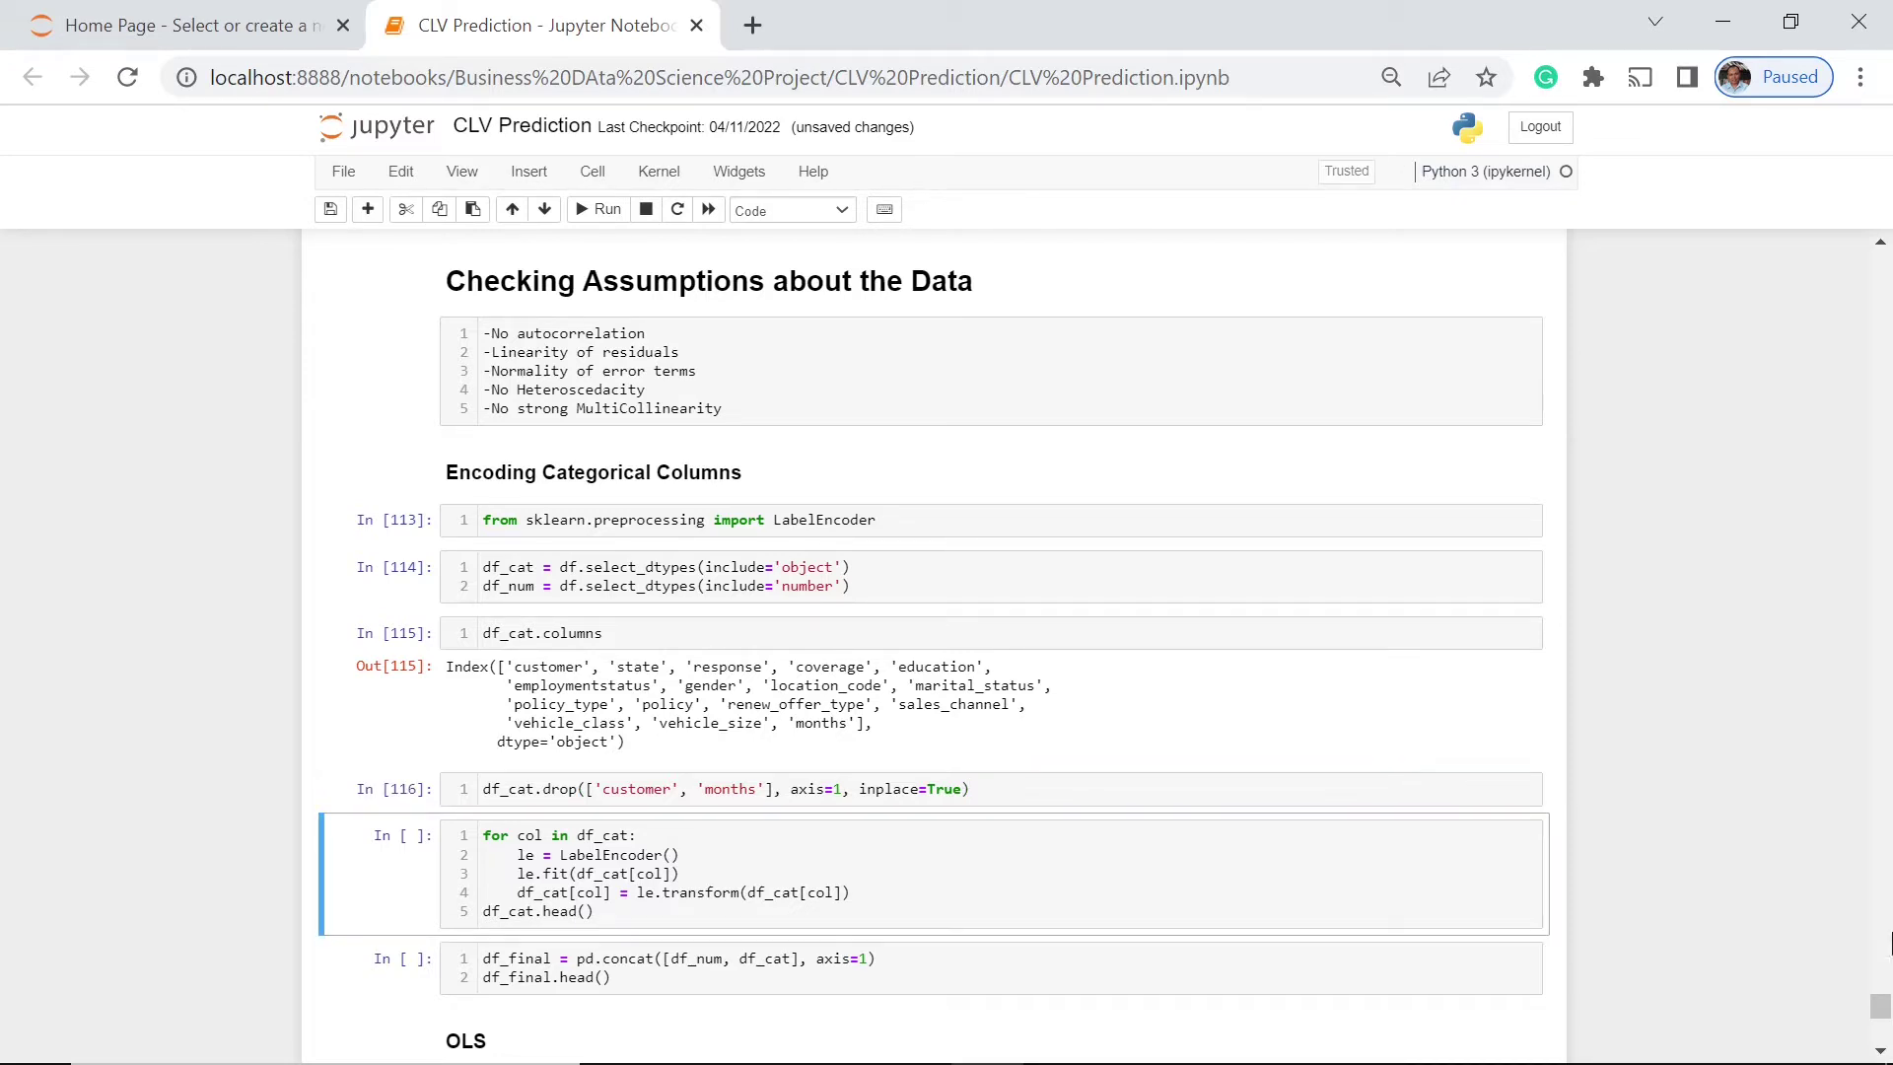
Run the for-loop cell that label-encodes every df_cat column and displays its head.
{"action": "mouse_move", "coordinate": [1885, 1060]}
{"action": "scroll", "coordinate": [1879, 1053], "scroll_direction": "down", "scroll_amount": 2}
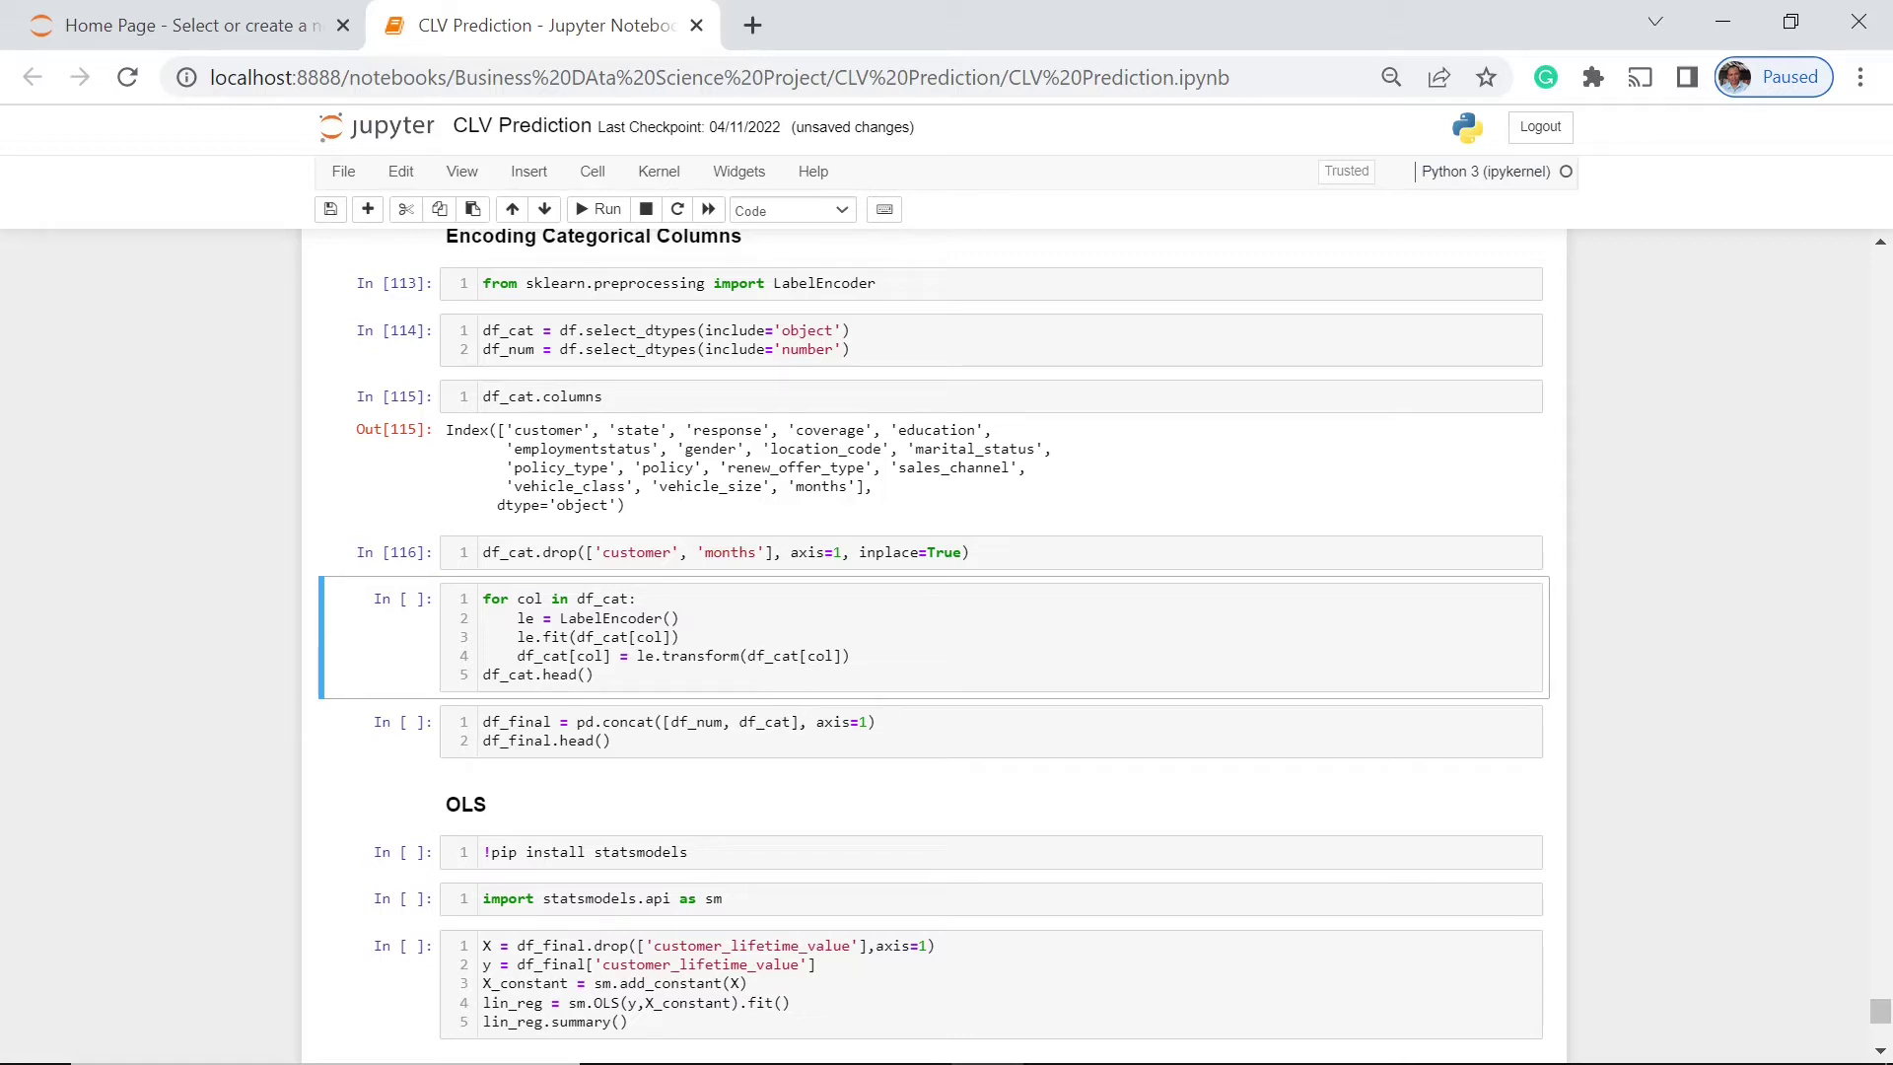
{"action": "key", "text": "Return"}
{"action": "key", "text": "shift+Return"}
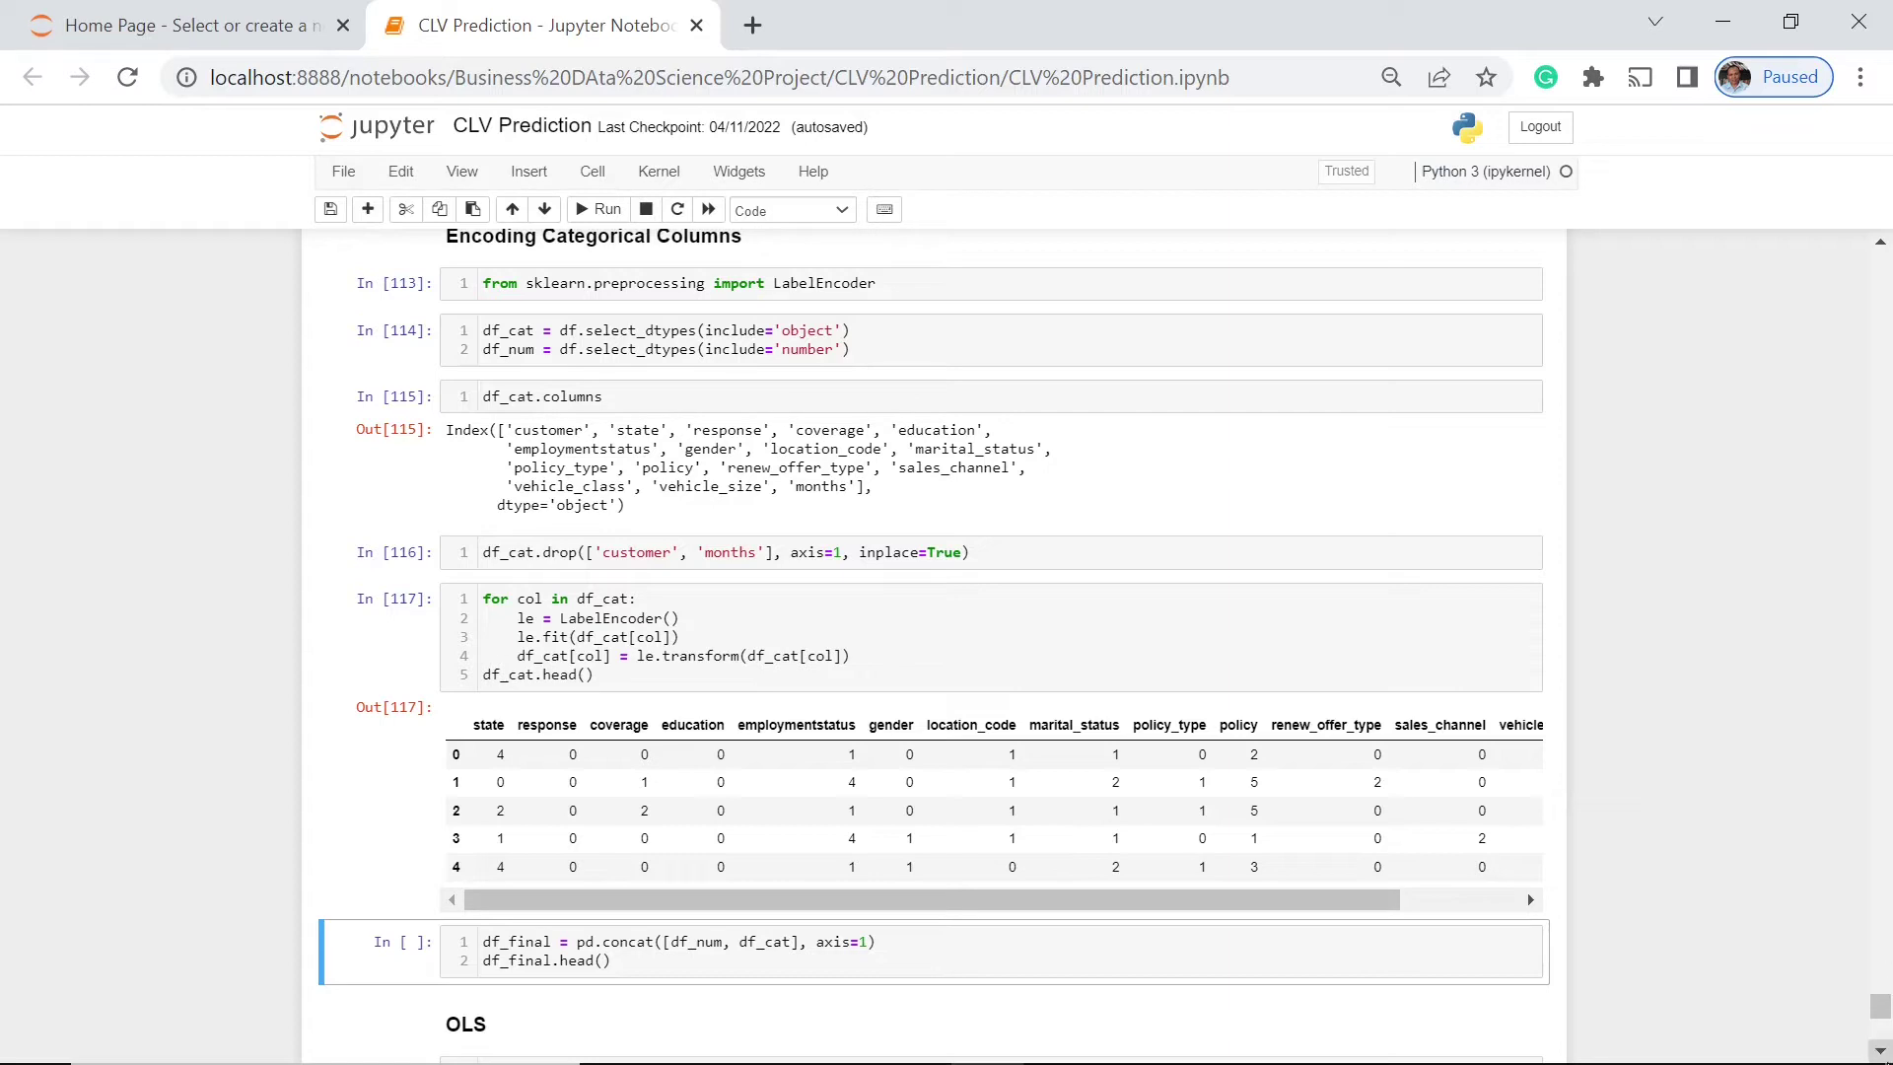
Run the cell that concatenates df_num and df_cat into df_final along axis 1 and displays its head.
{"action": "scroll", "coordinate": [1881, 1045], "scroll_direction": "down", "scroll_amount": 2}
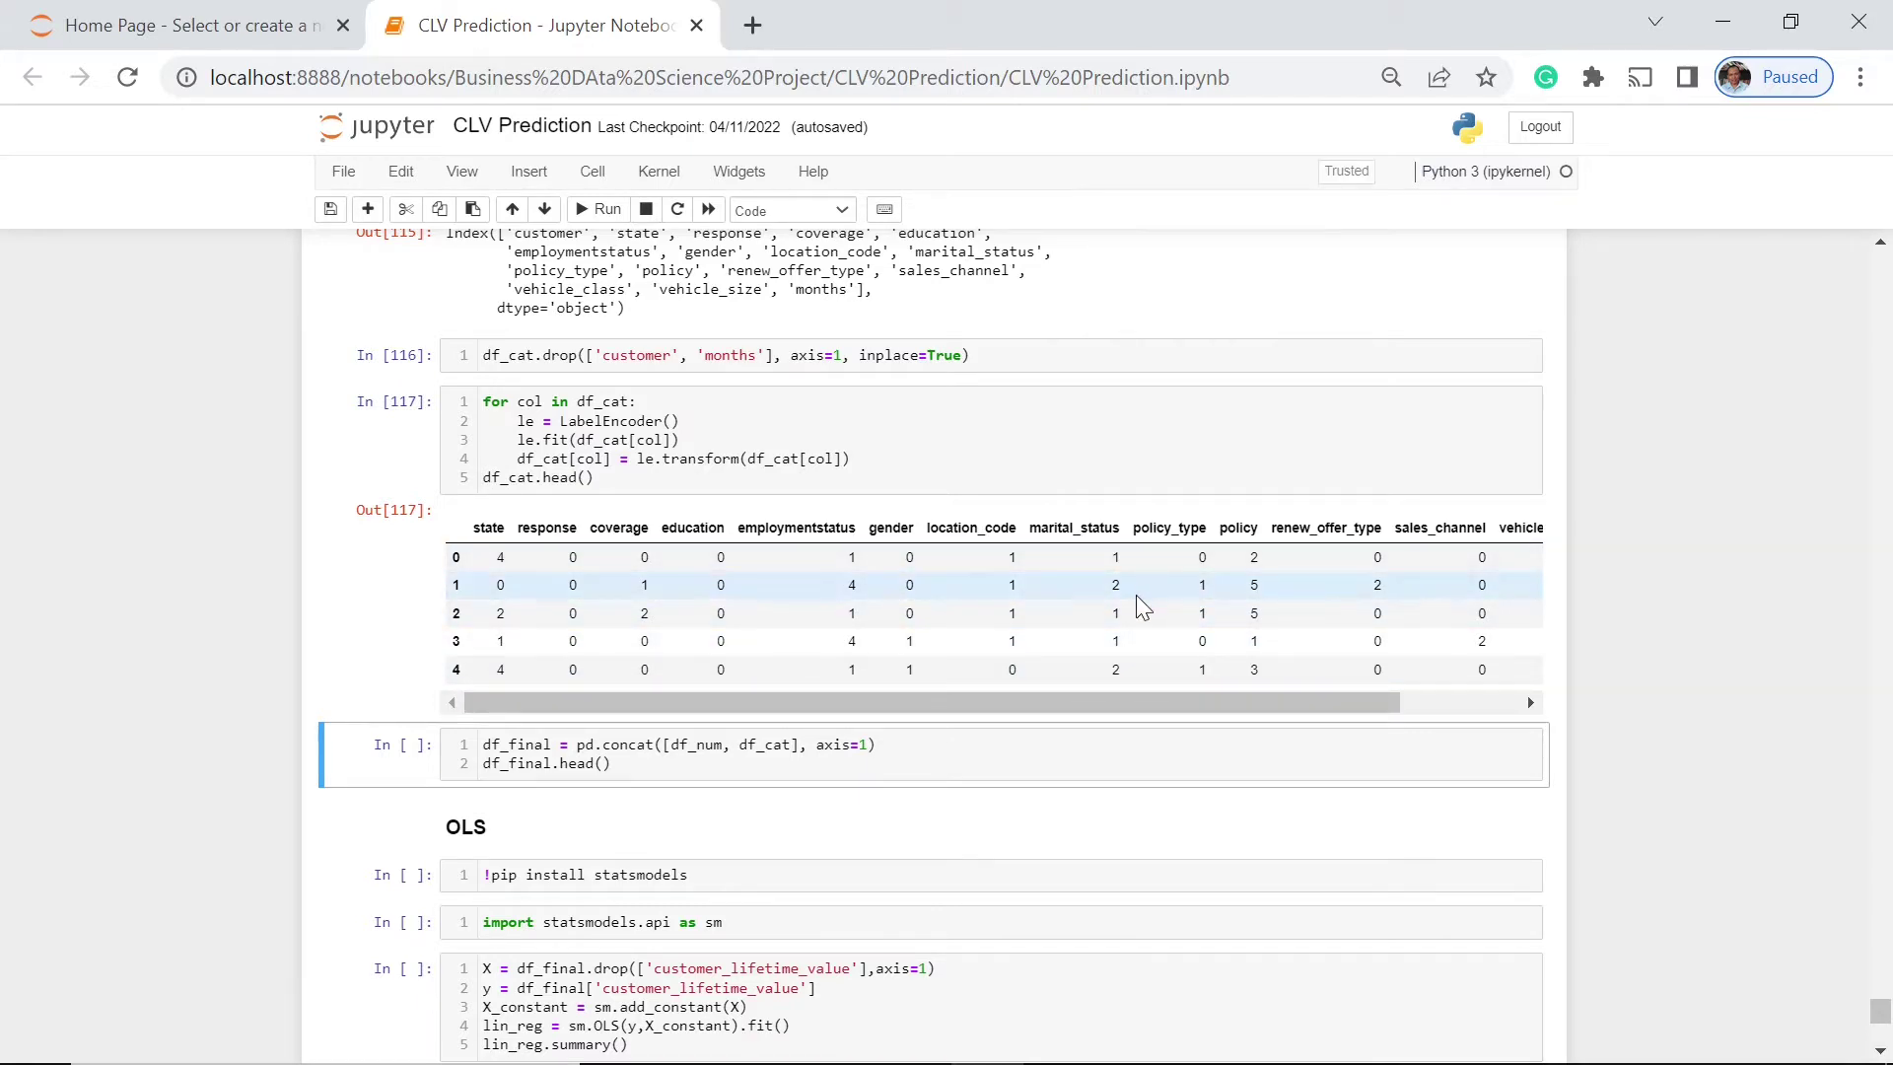
{"action": "left_click_drag", "start_coordinate": [1094, 701], "coordinate": [627, 743]}
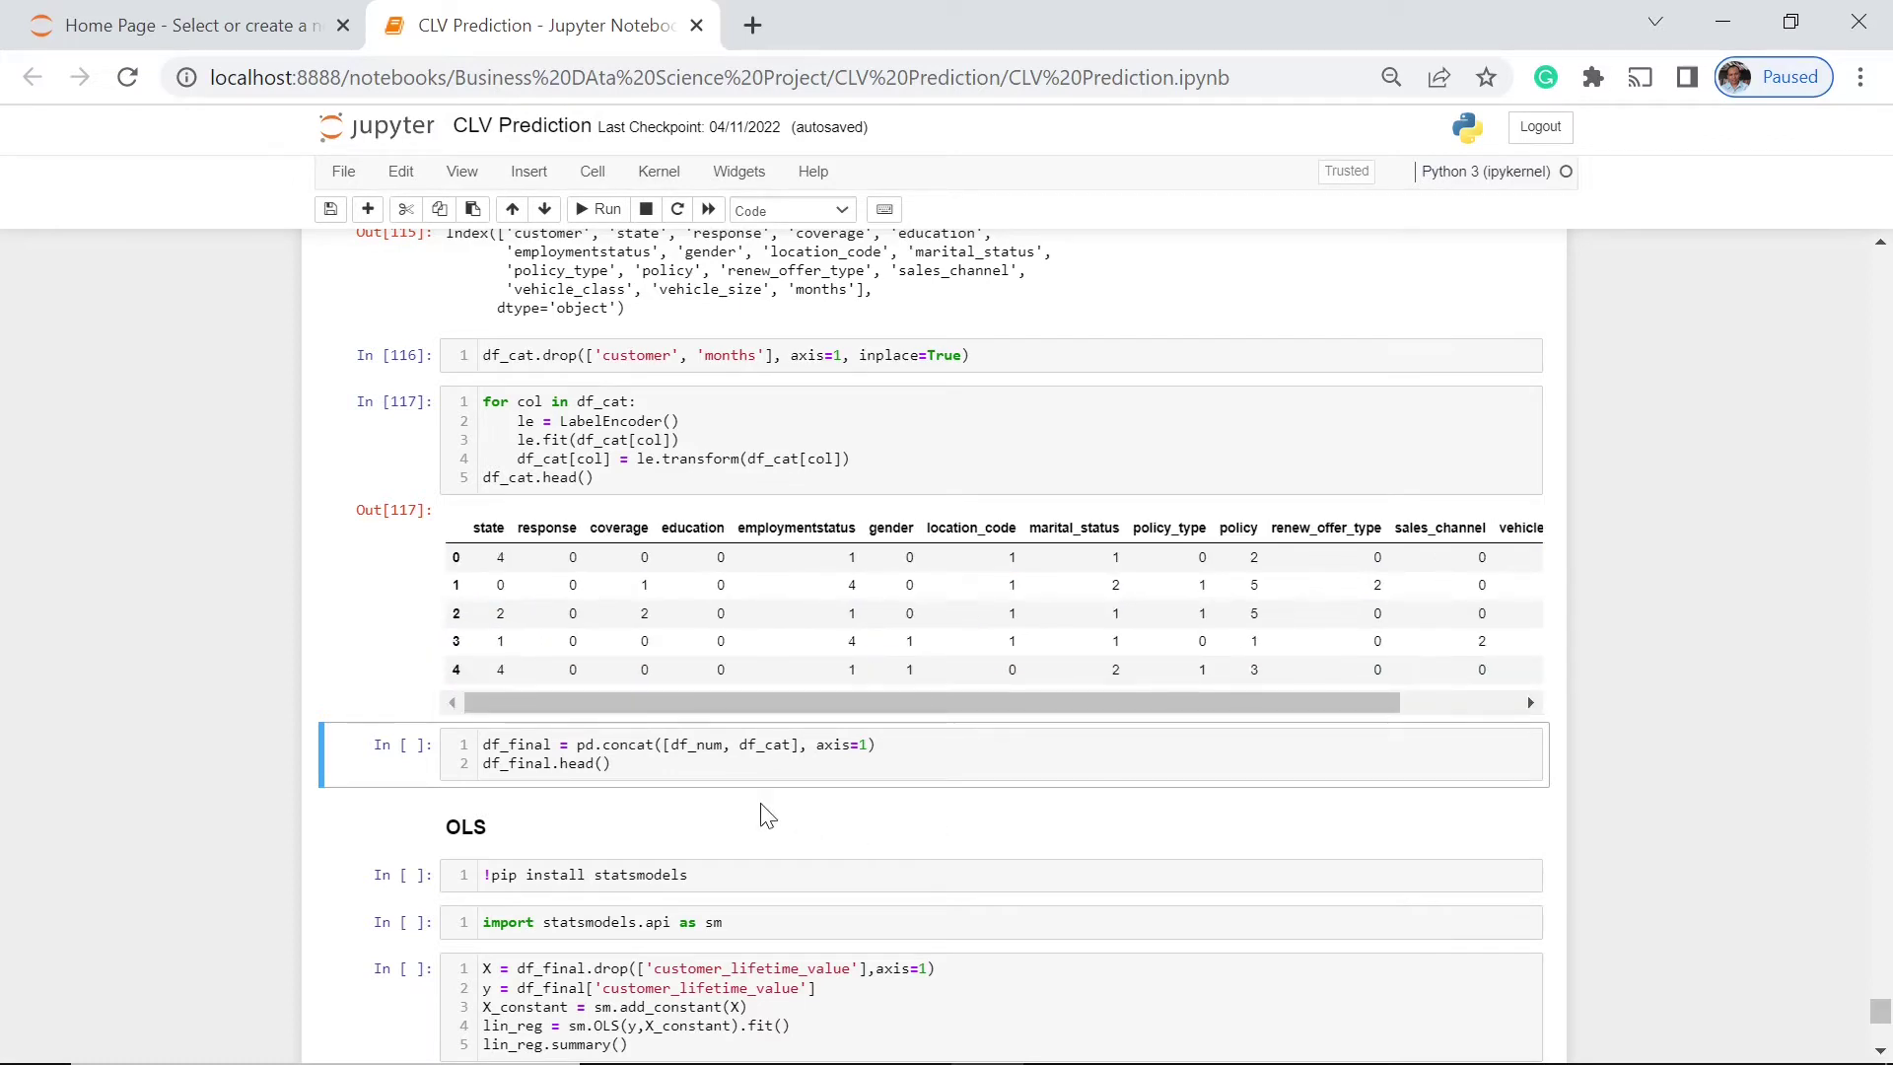
{"action": "left_click", "coordinate": [690, 765]}
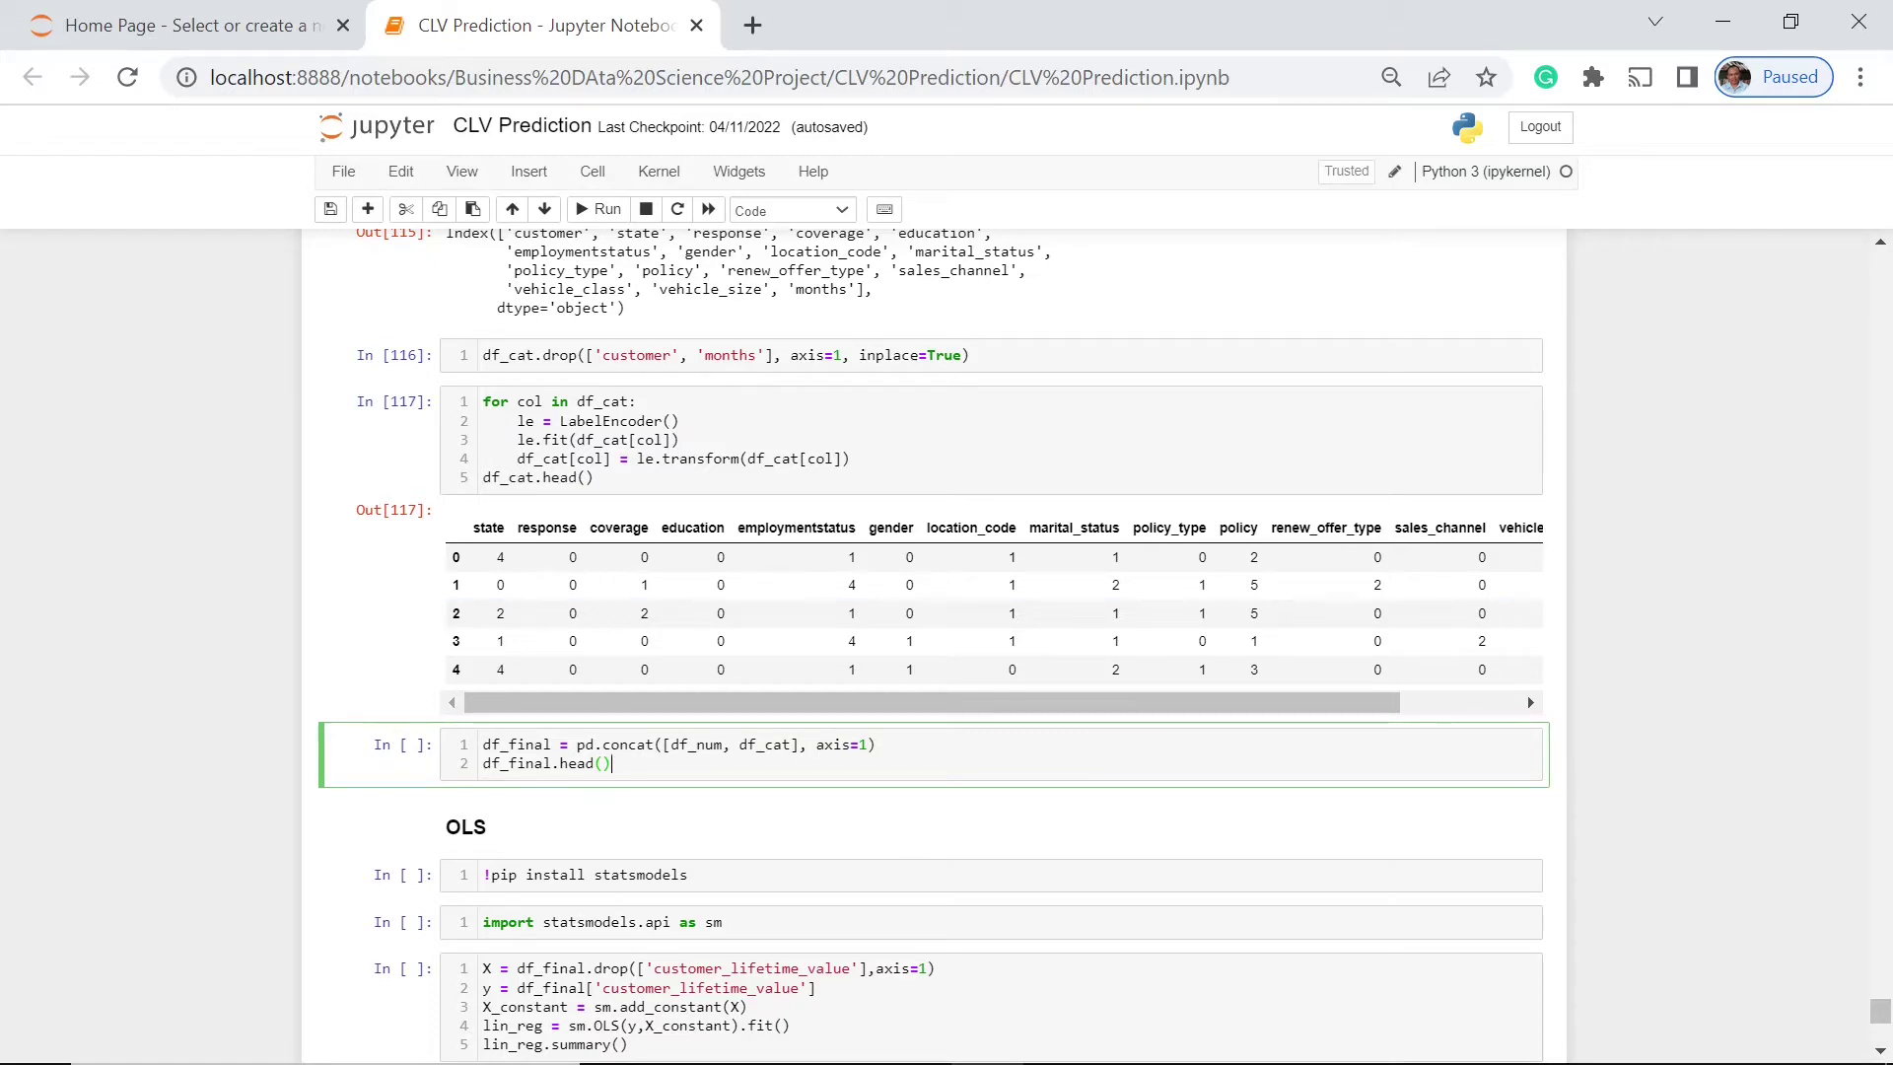
{"action": "left_click", "coordinate": [595, 478]}
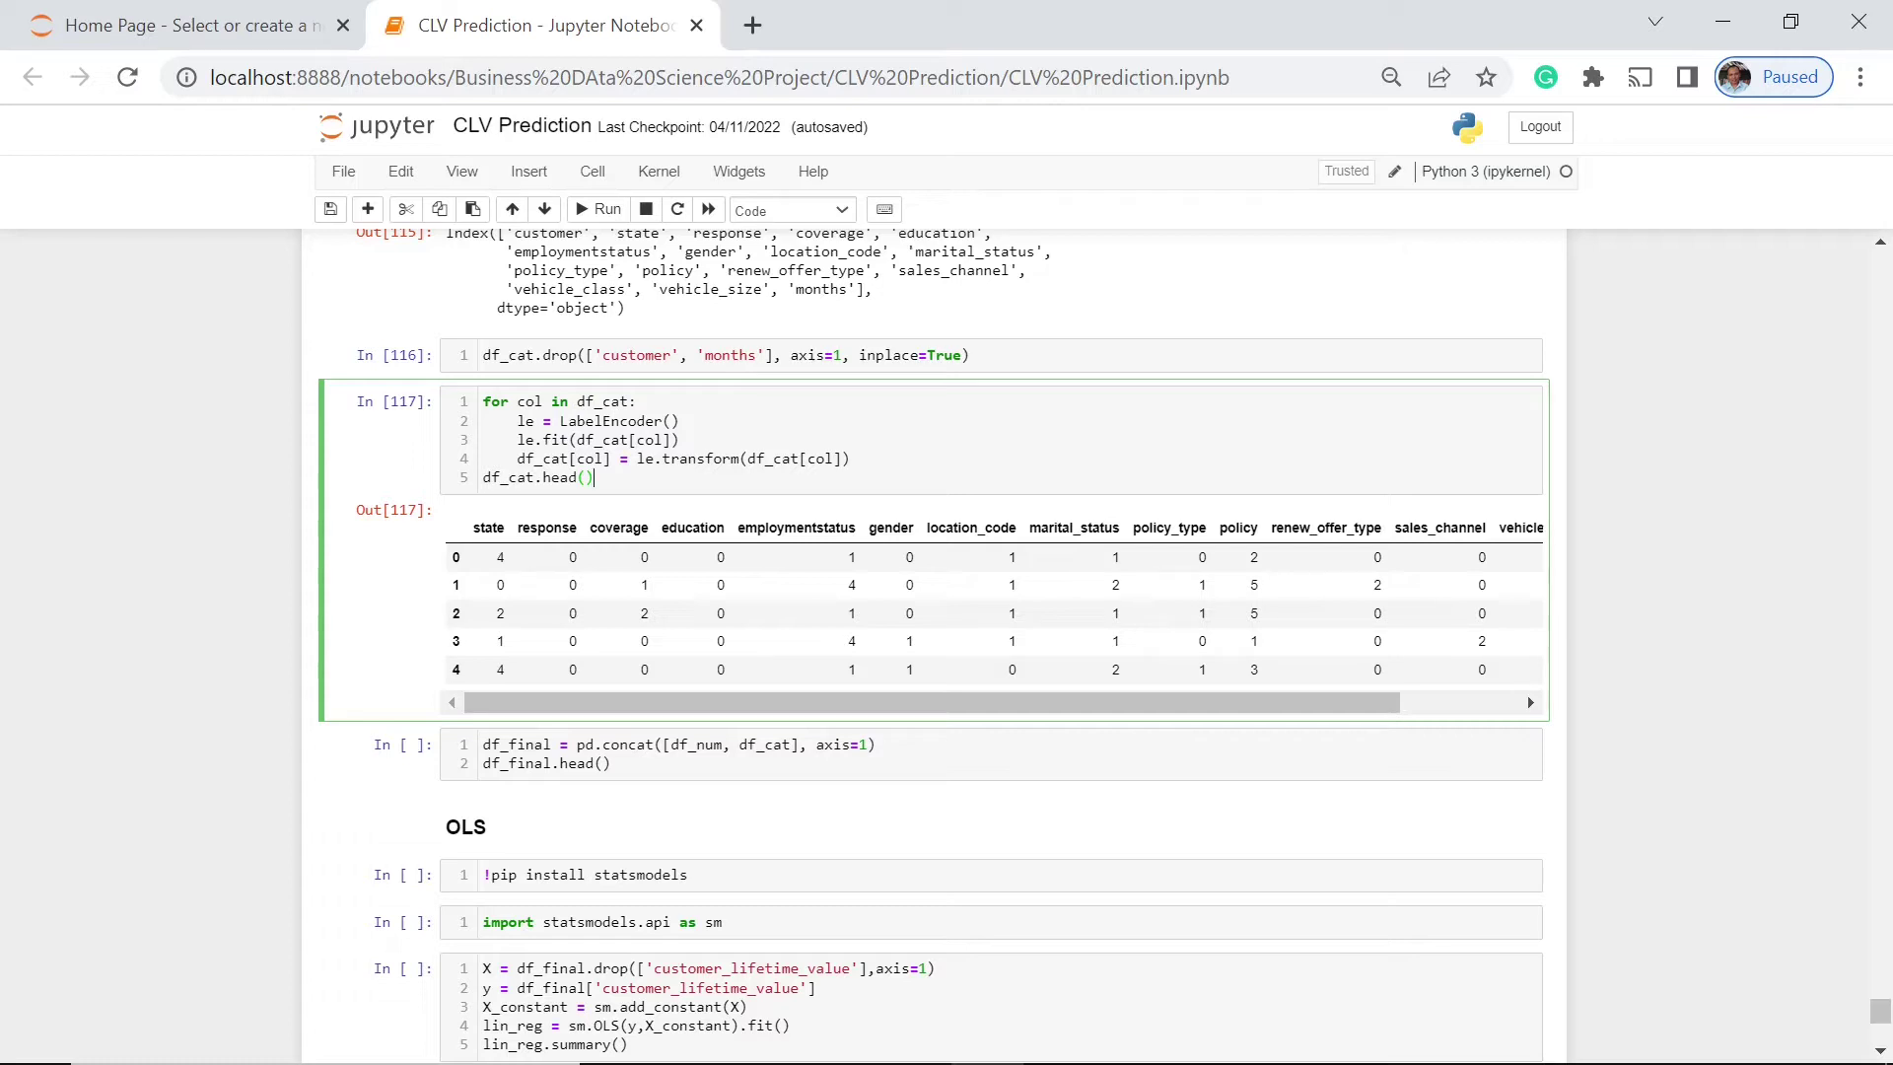
{"action": "left_click", "coordinate": [613, 764]}
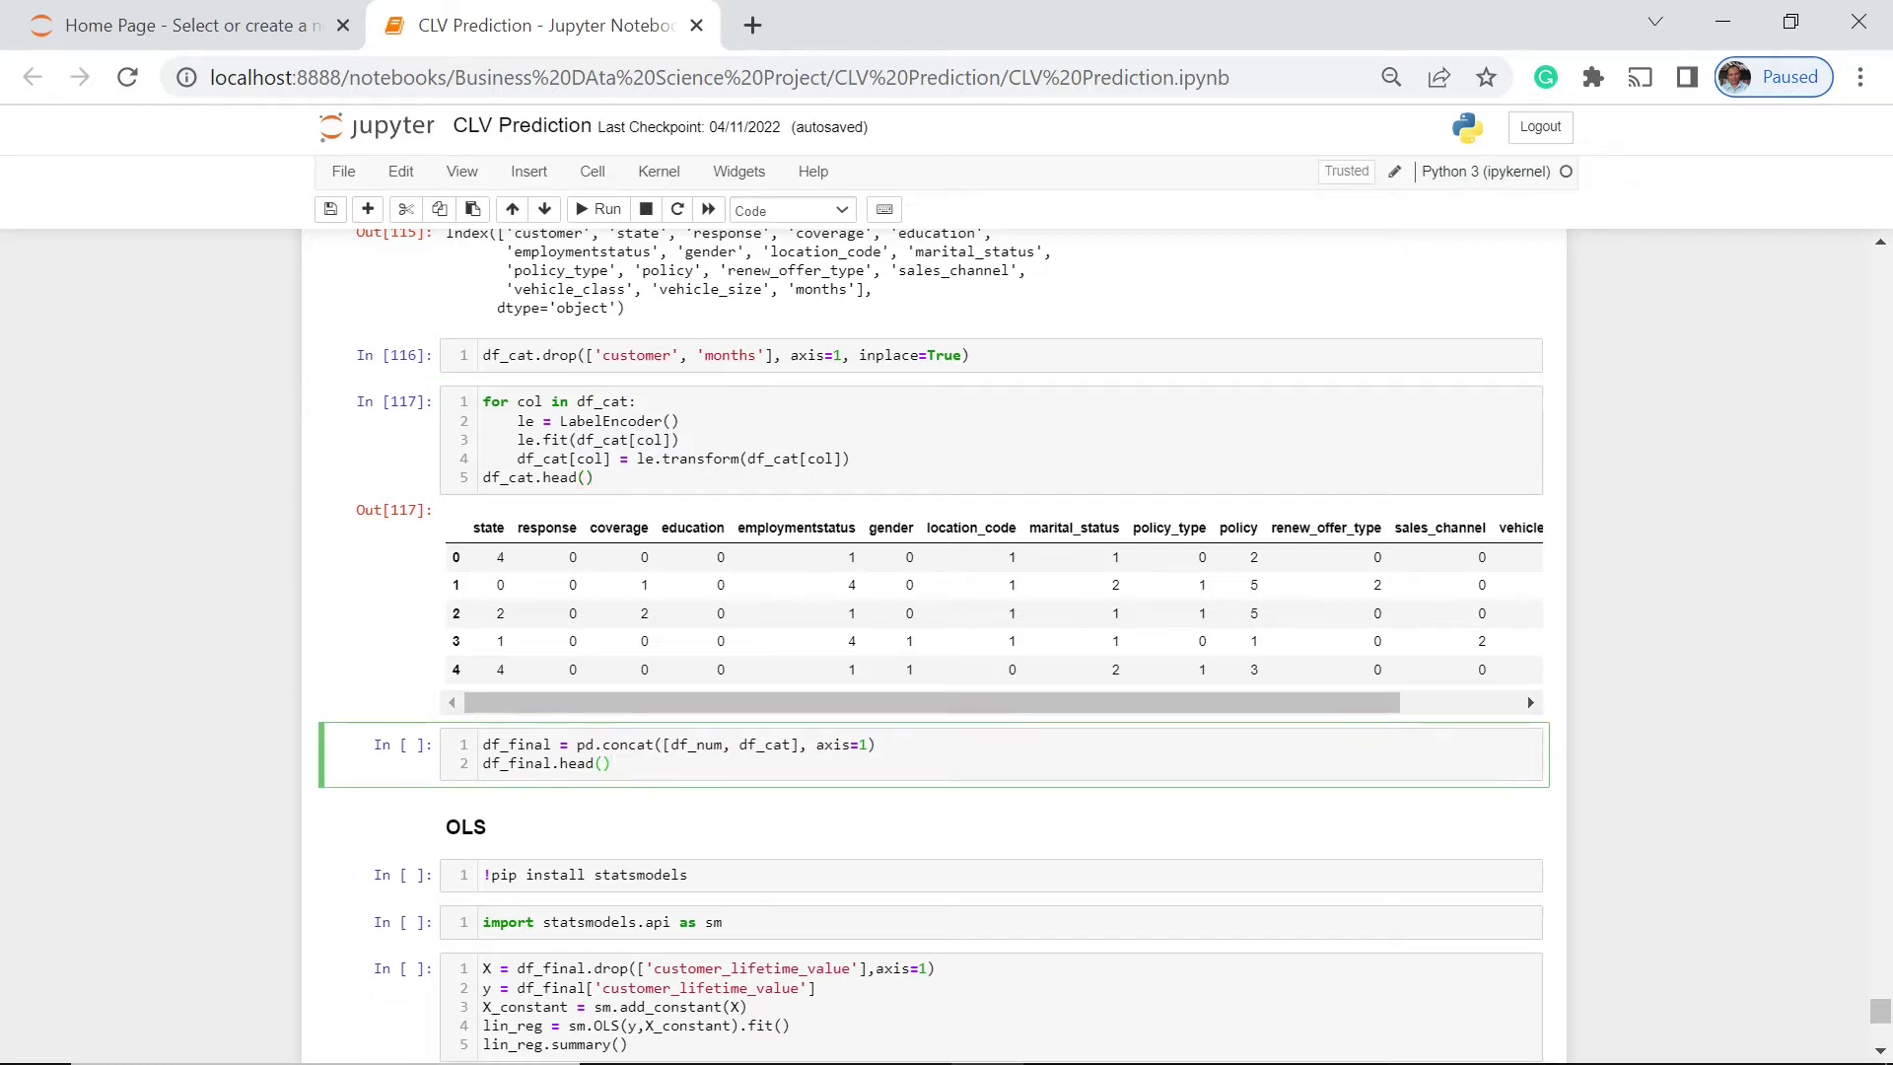
{"action": "key", "text": "shift+Return"}
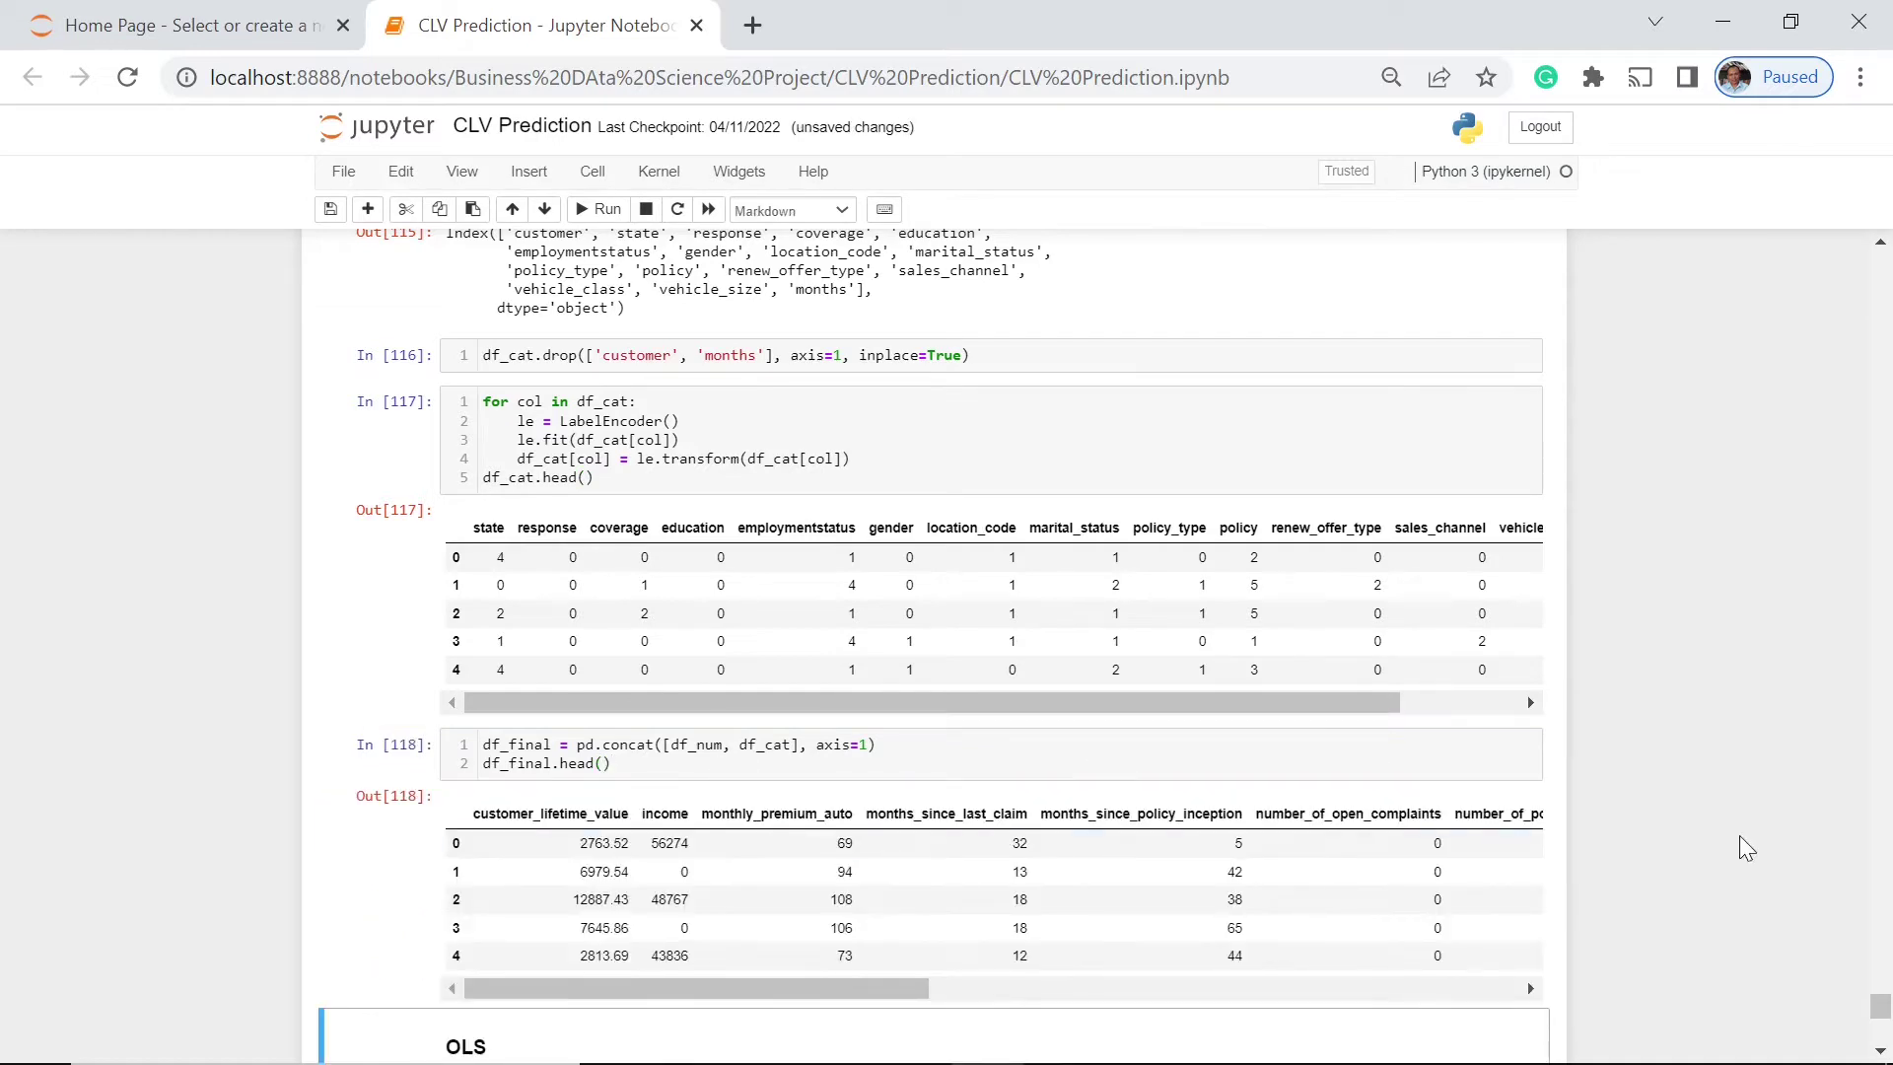
Run the pip install statsmodels cell in the OLS section.
{"action": "scroll", "coordinate": [1879, 1051], "scroll_direction": "down", "scroll_amount": 2}
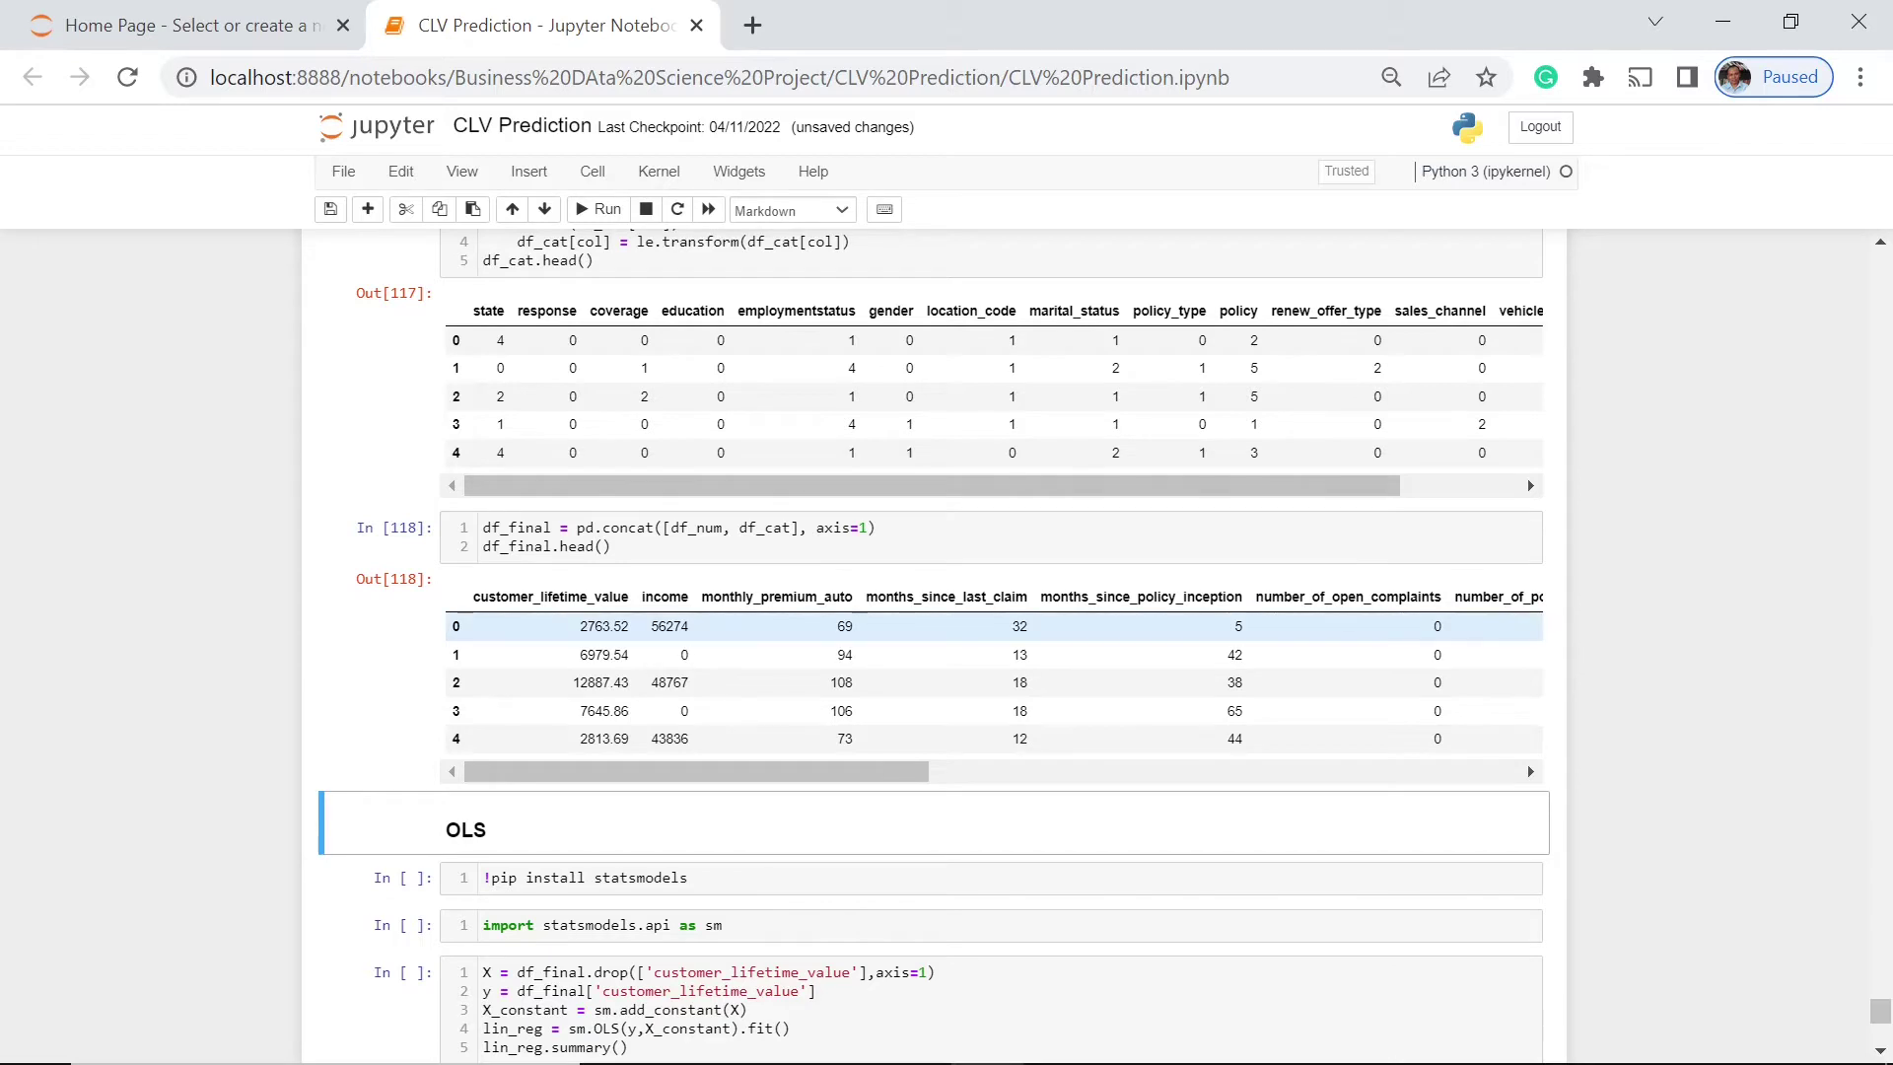
{"action": "left_click_drag", "start_coordinate": [659, 773], "coordinate": [512, 829]}
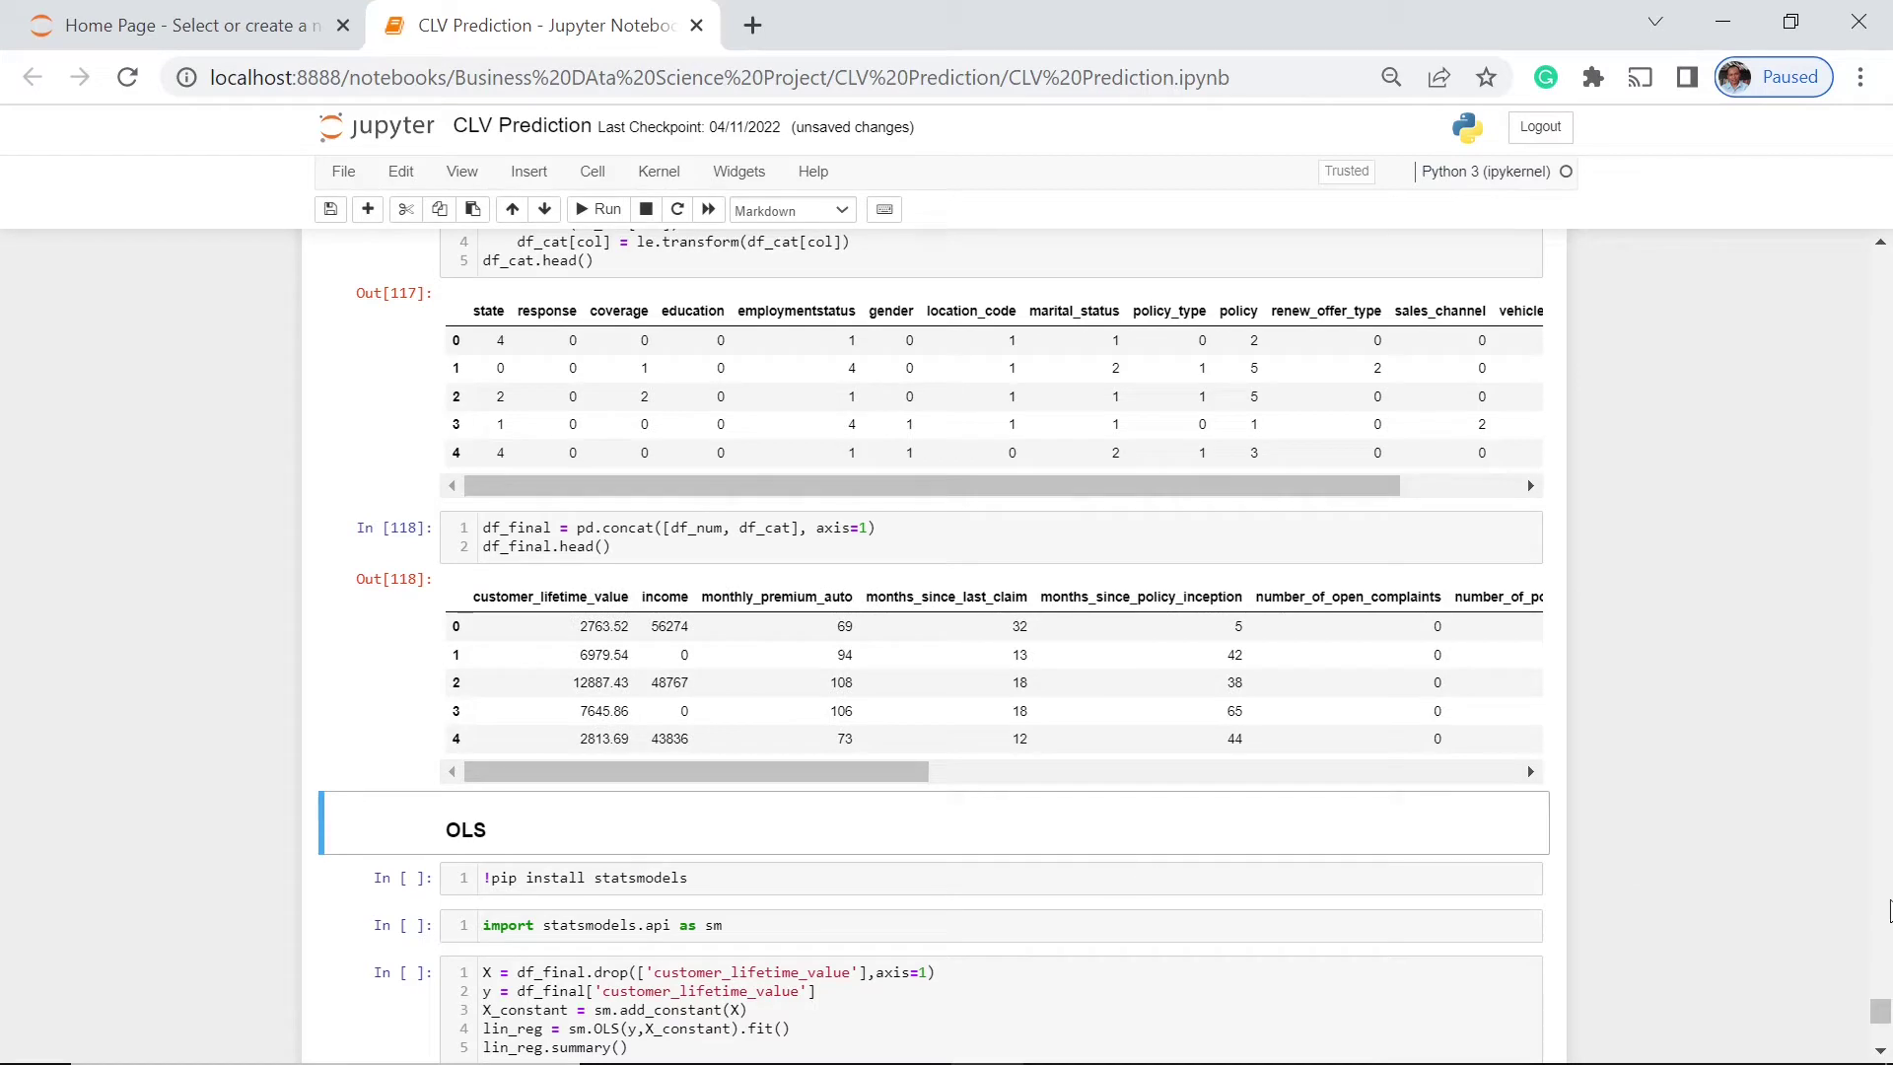
{"action": "left_click", "coordinate": [1879, 1051]}
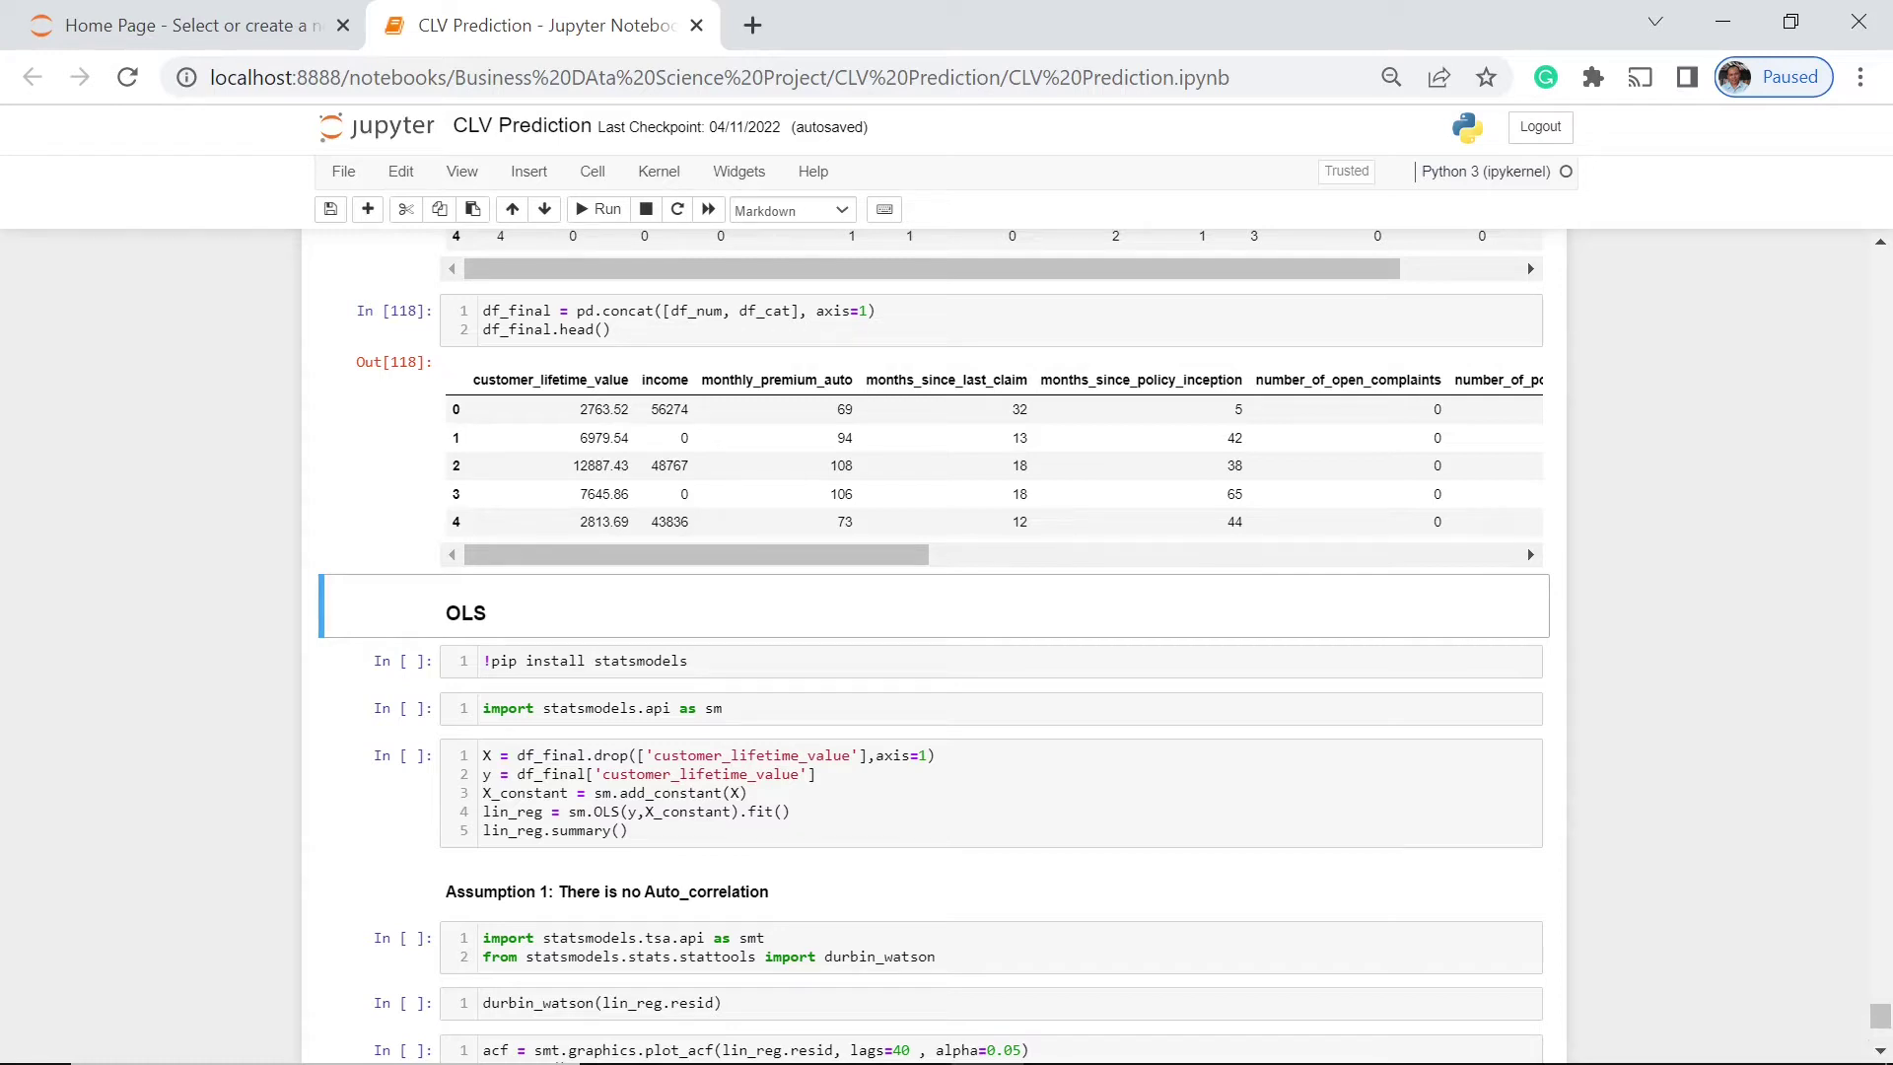
{"action": "left_click", "coordinate": [690, 662]}
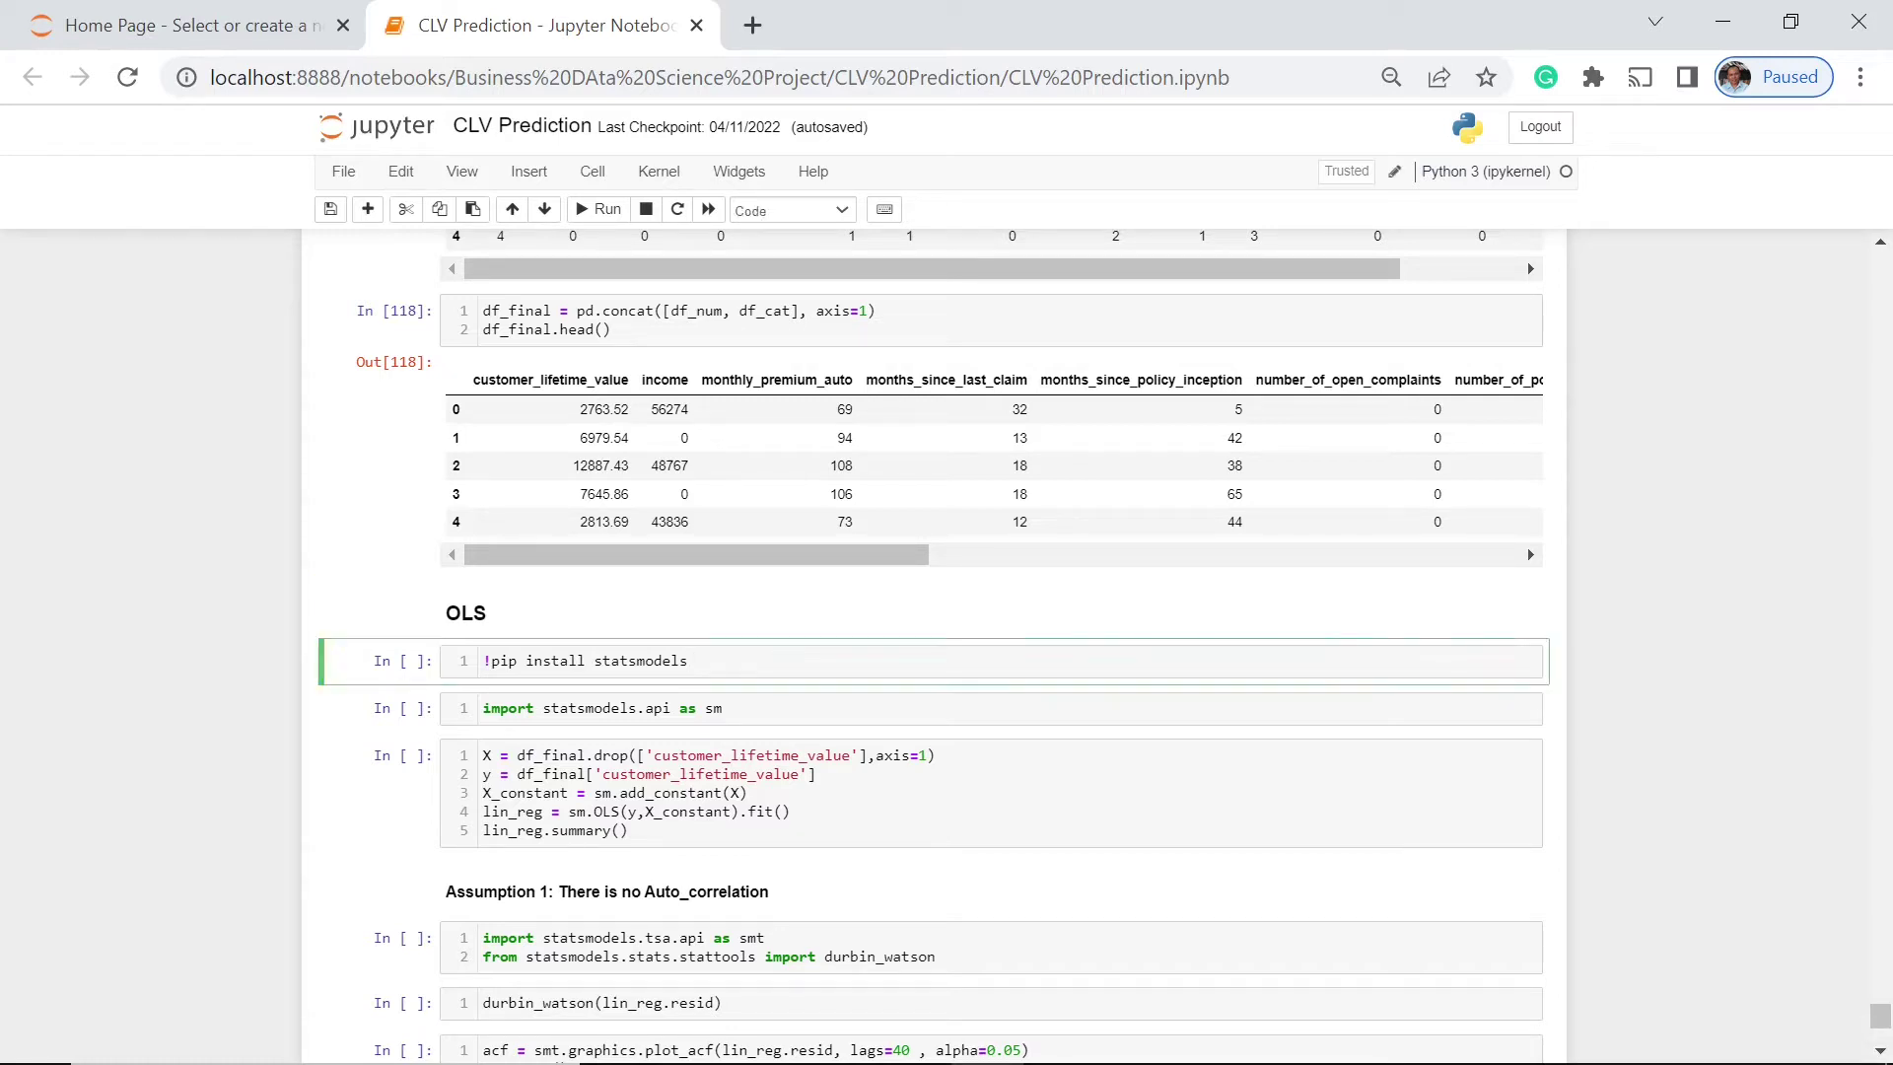
{"action": "key", "text": "shift+Return"}
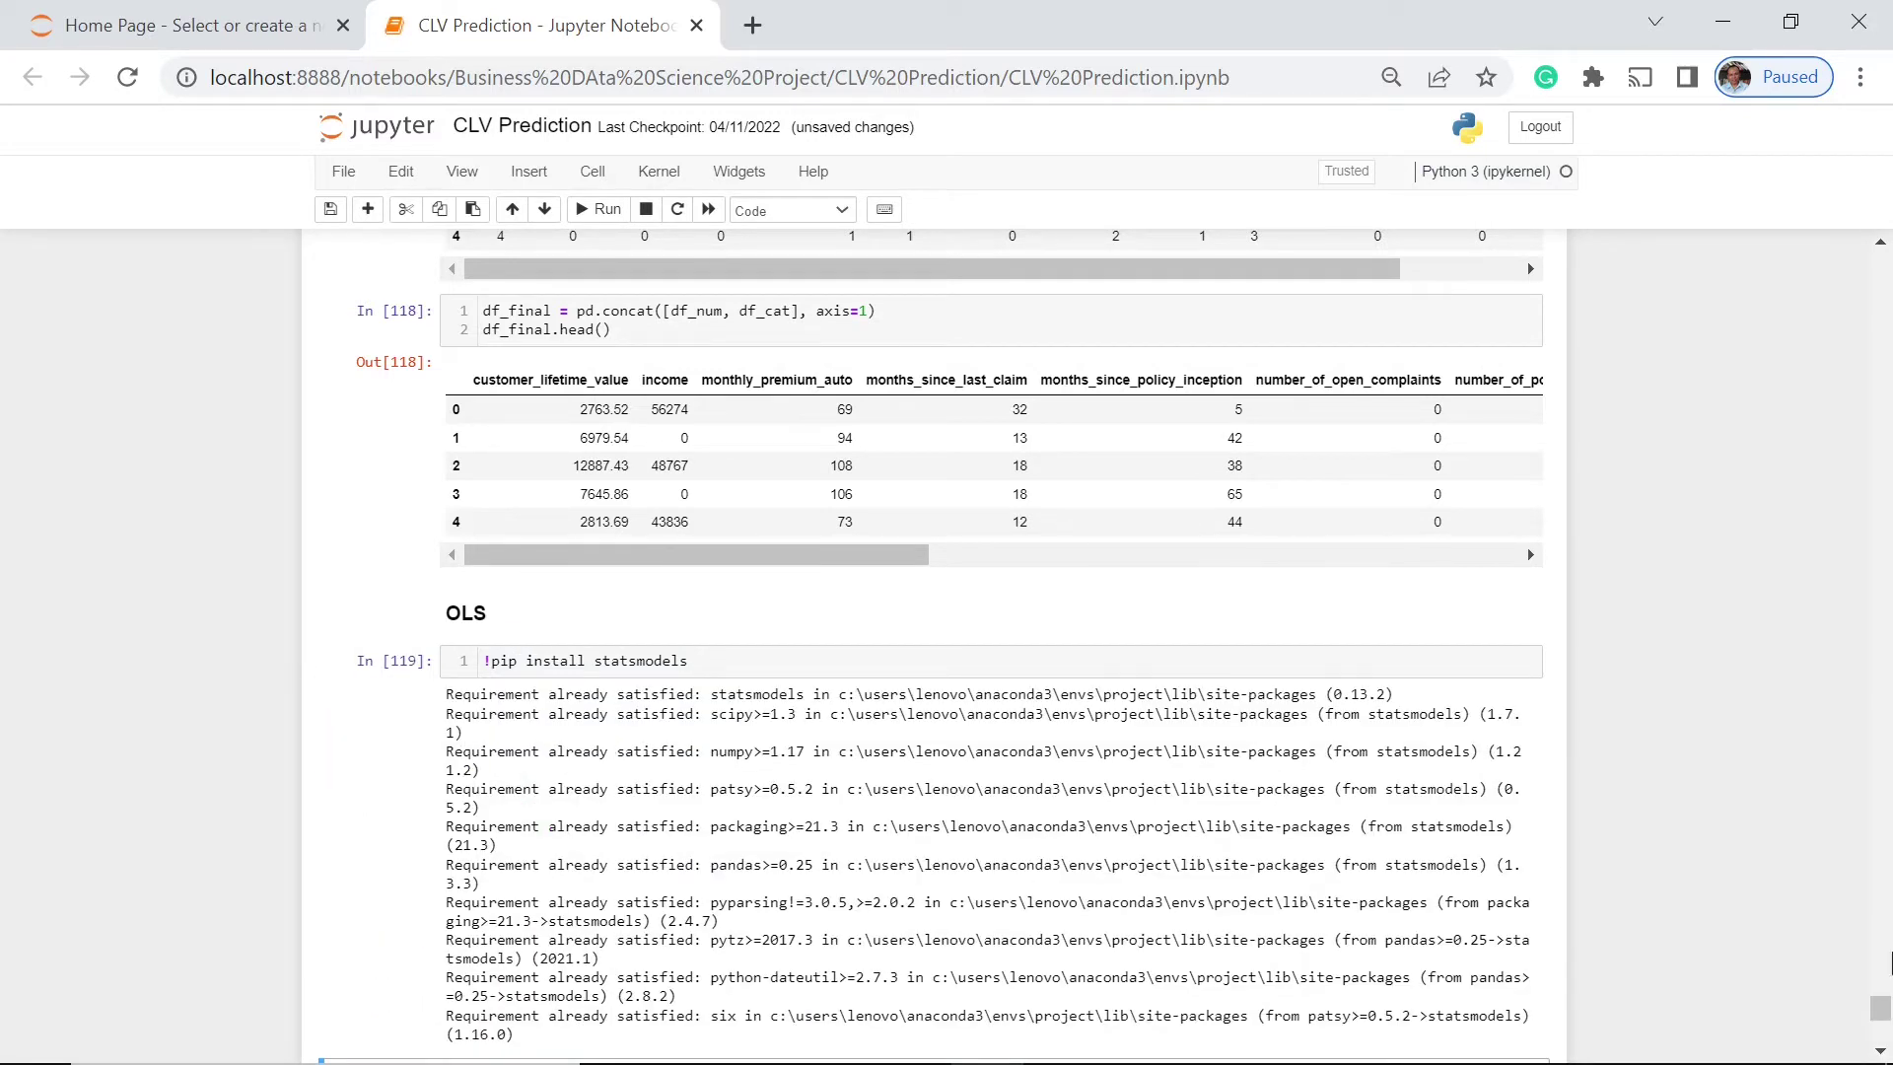
Import statsmodels.api as sm and run the cell fitting an OLS model of customer_lifetime_value on the remaining df_final columns with a constant.
{"action": "left_click", "coordinate": [1880, 1051]}
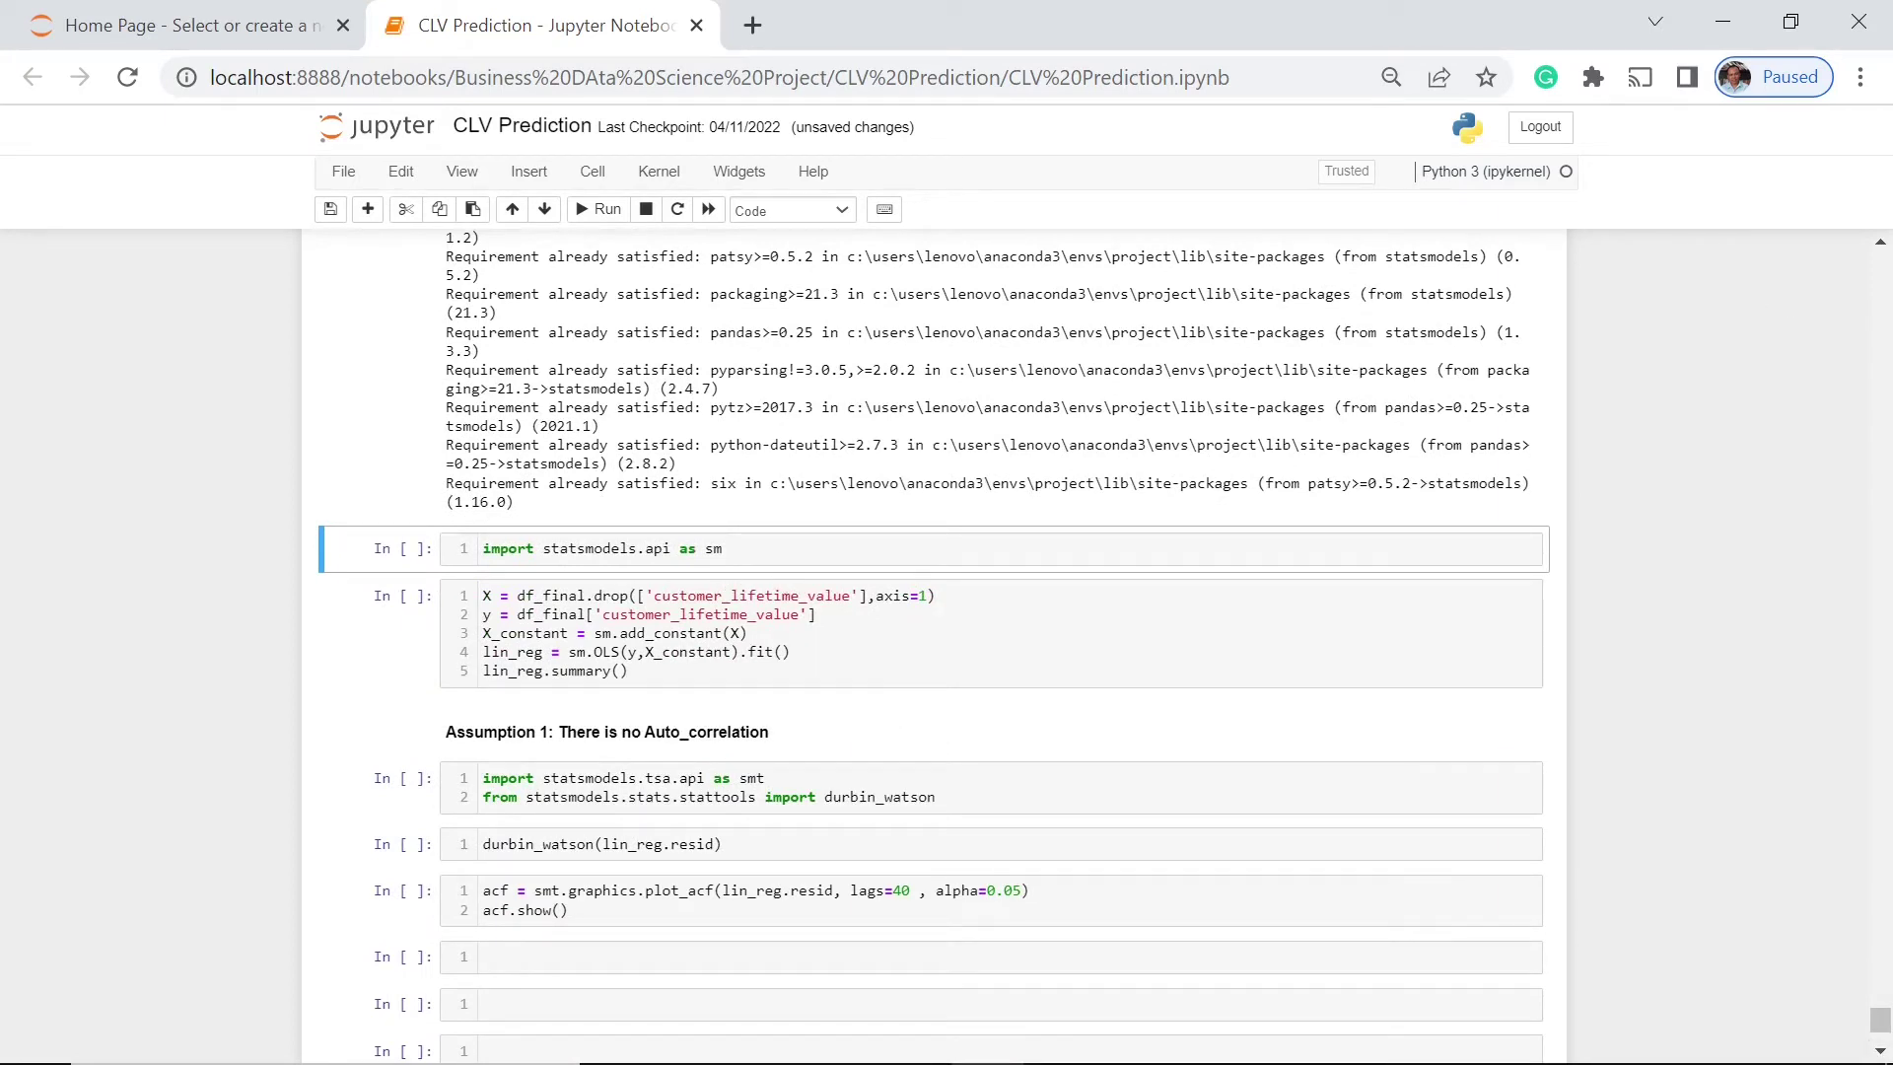
{"action": "left_click", "coordinate": [731, 549]}
{"action": "key", "text": "shift+Return"}
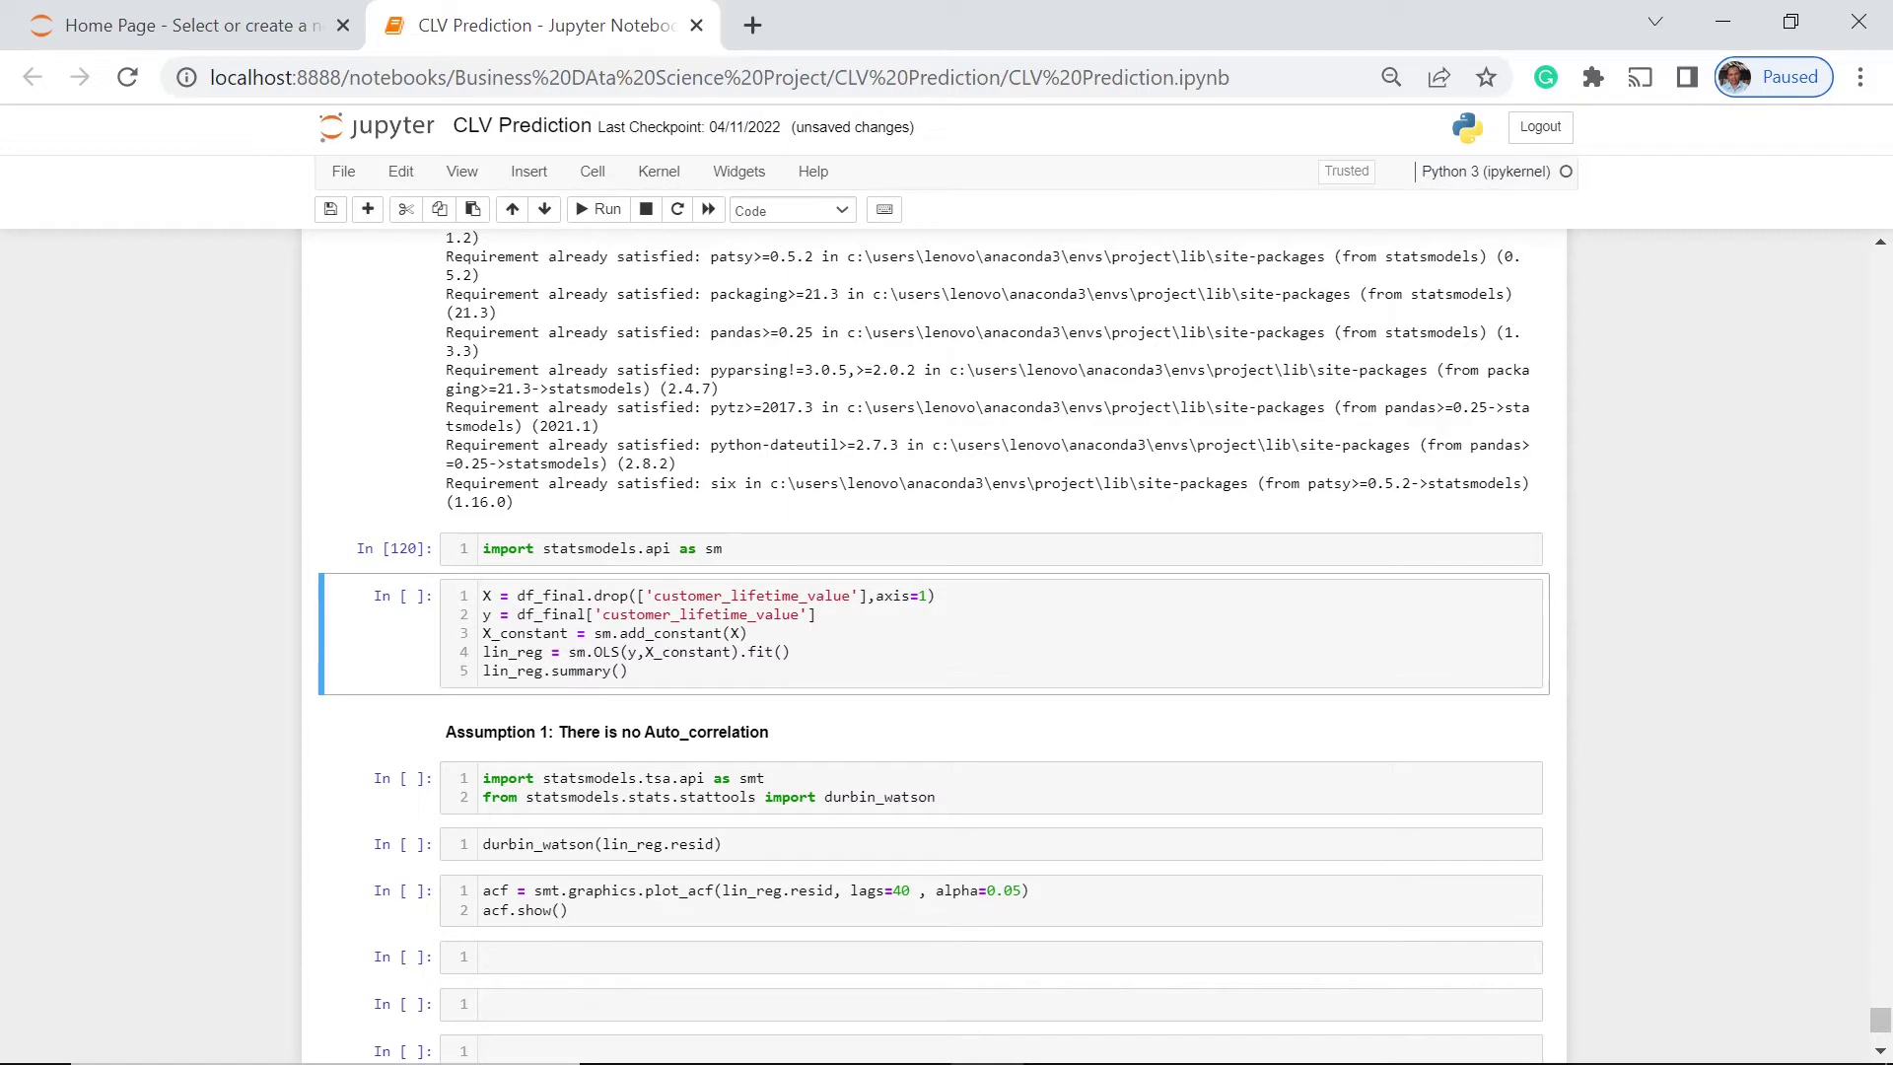
{"action": "left_click", "coordinate": [629, 672]}
{"action": "key", "text": "shift+Return"}
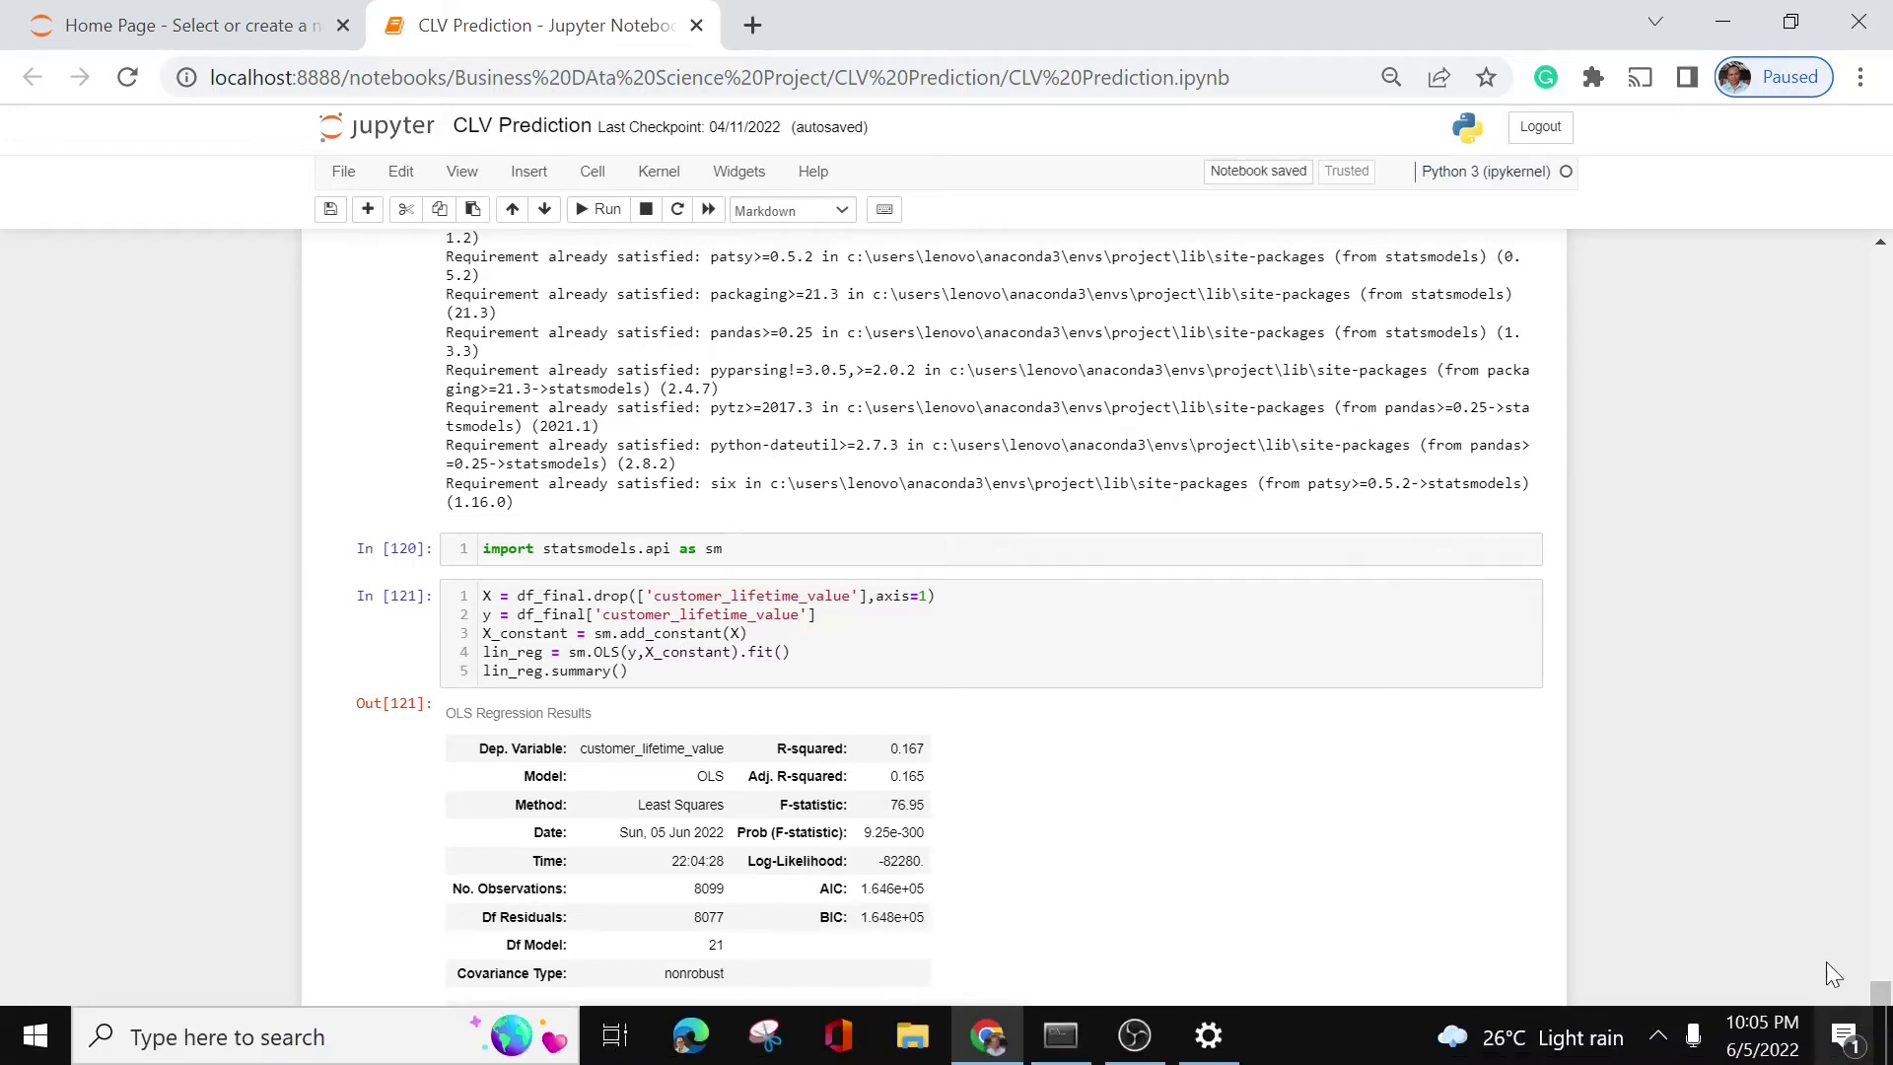
Examine the OLS regression summary, from the fit statistics and coefficient p-values to the residual diagnostics and closing notes.
{"action": "scroll", "coordinate": [540, 555], "scroll_direction": "down", "scroll_amount": 5}
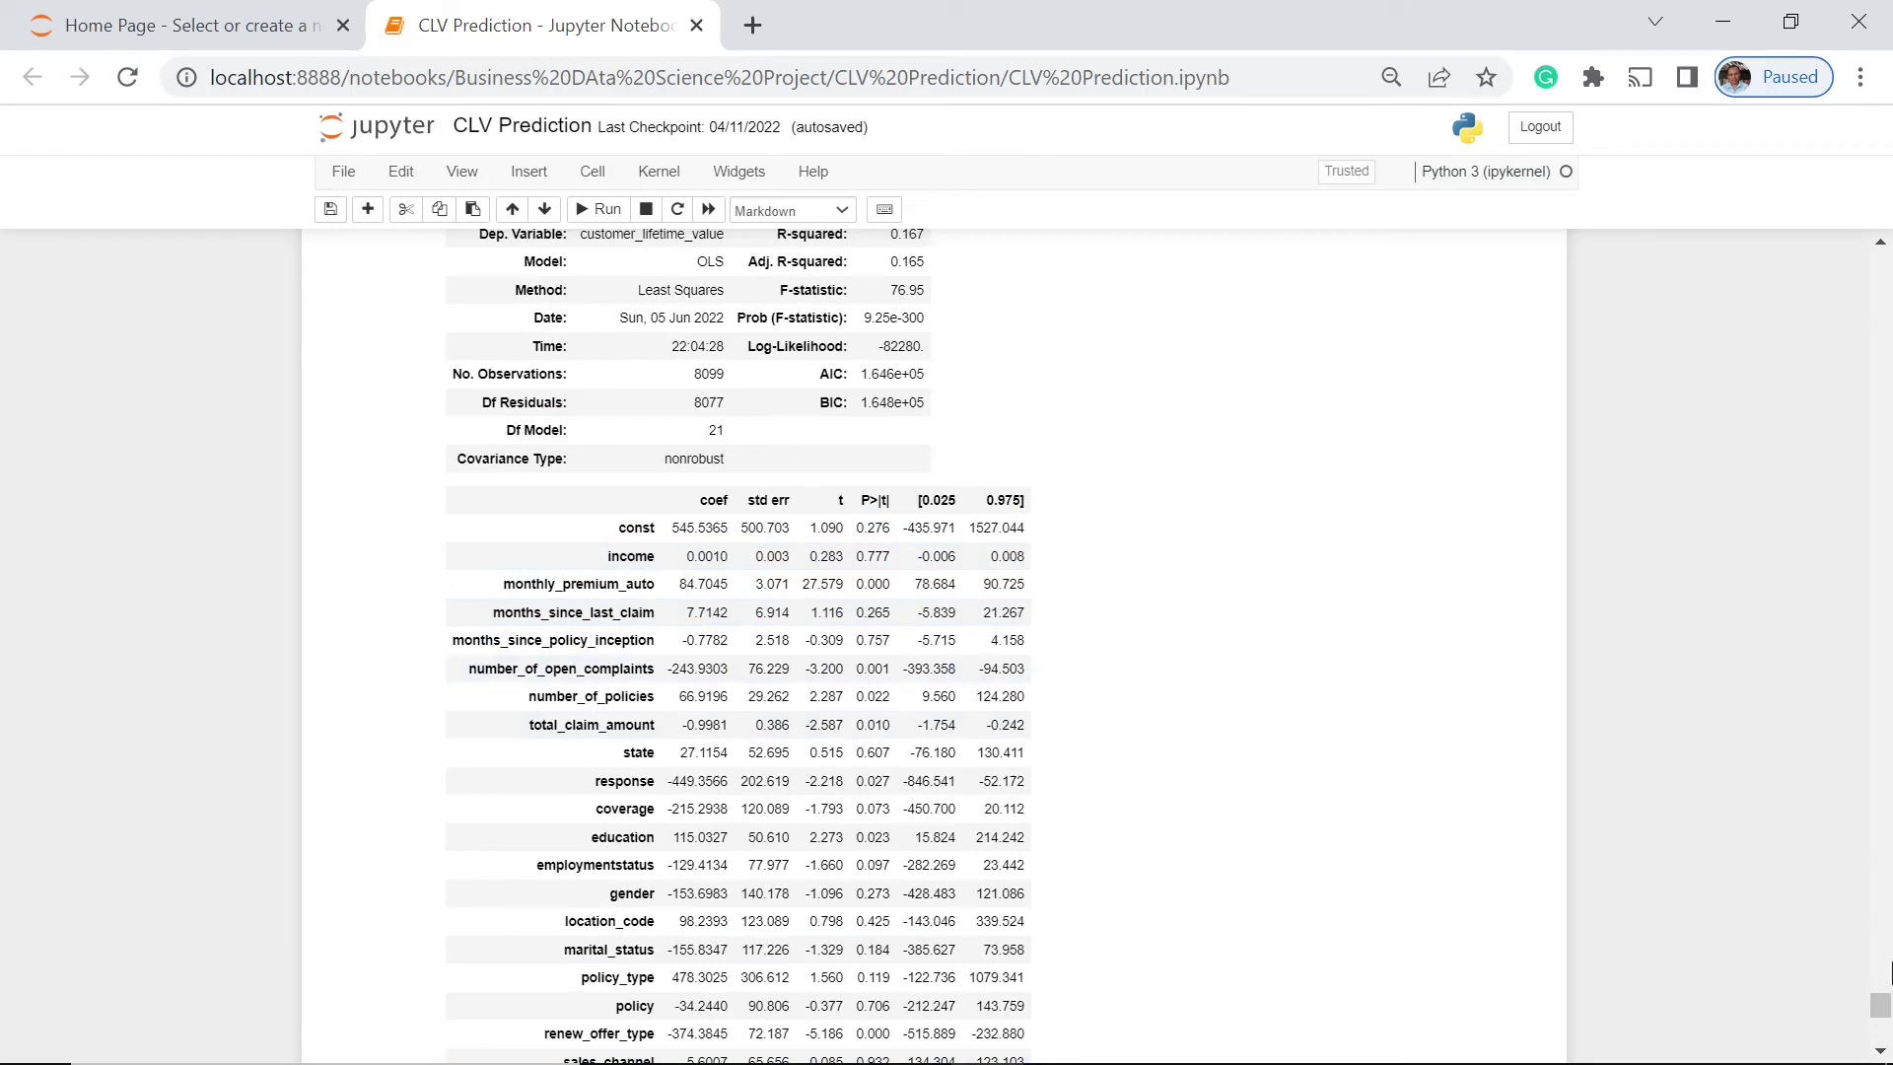
{"action": "left_click", "coordinate": [1880, 1052]}
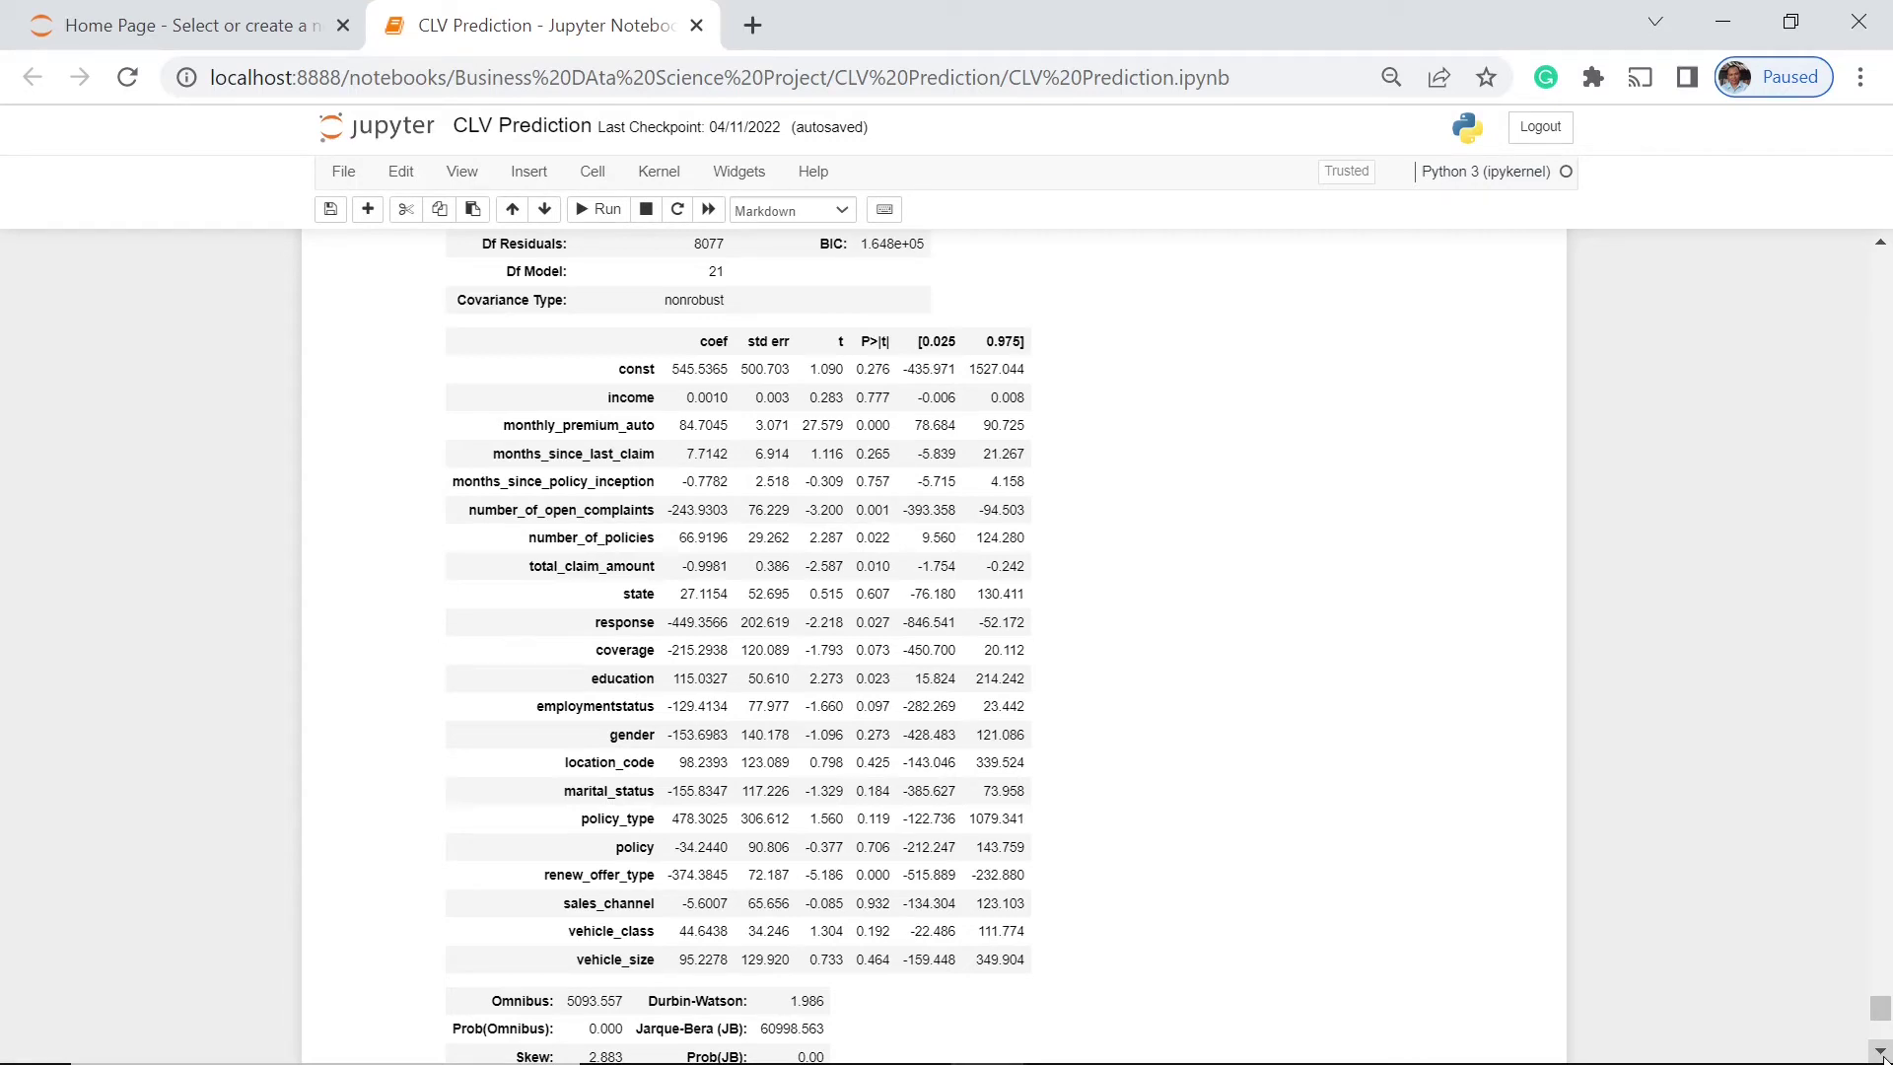
{"action": "left_click", "coordinate": [1883, 245]}
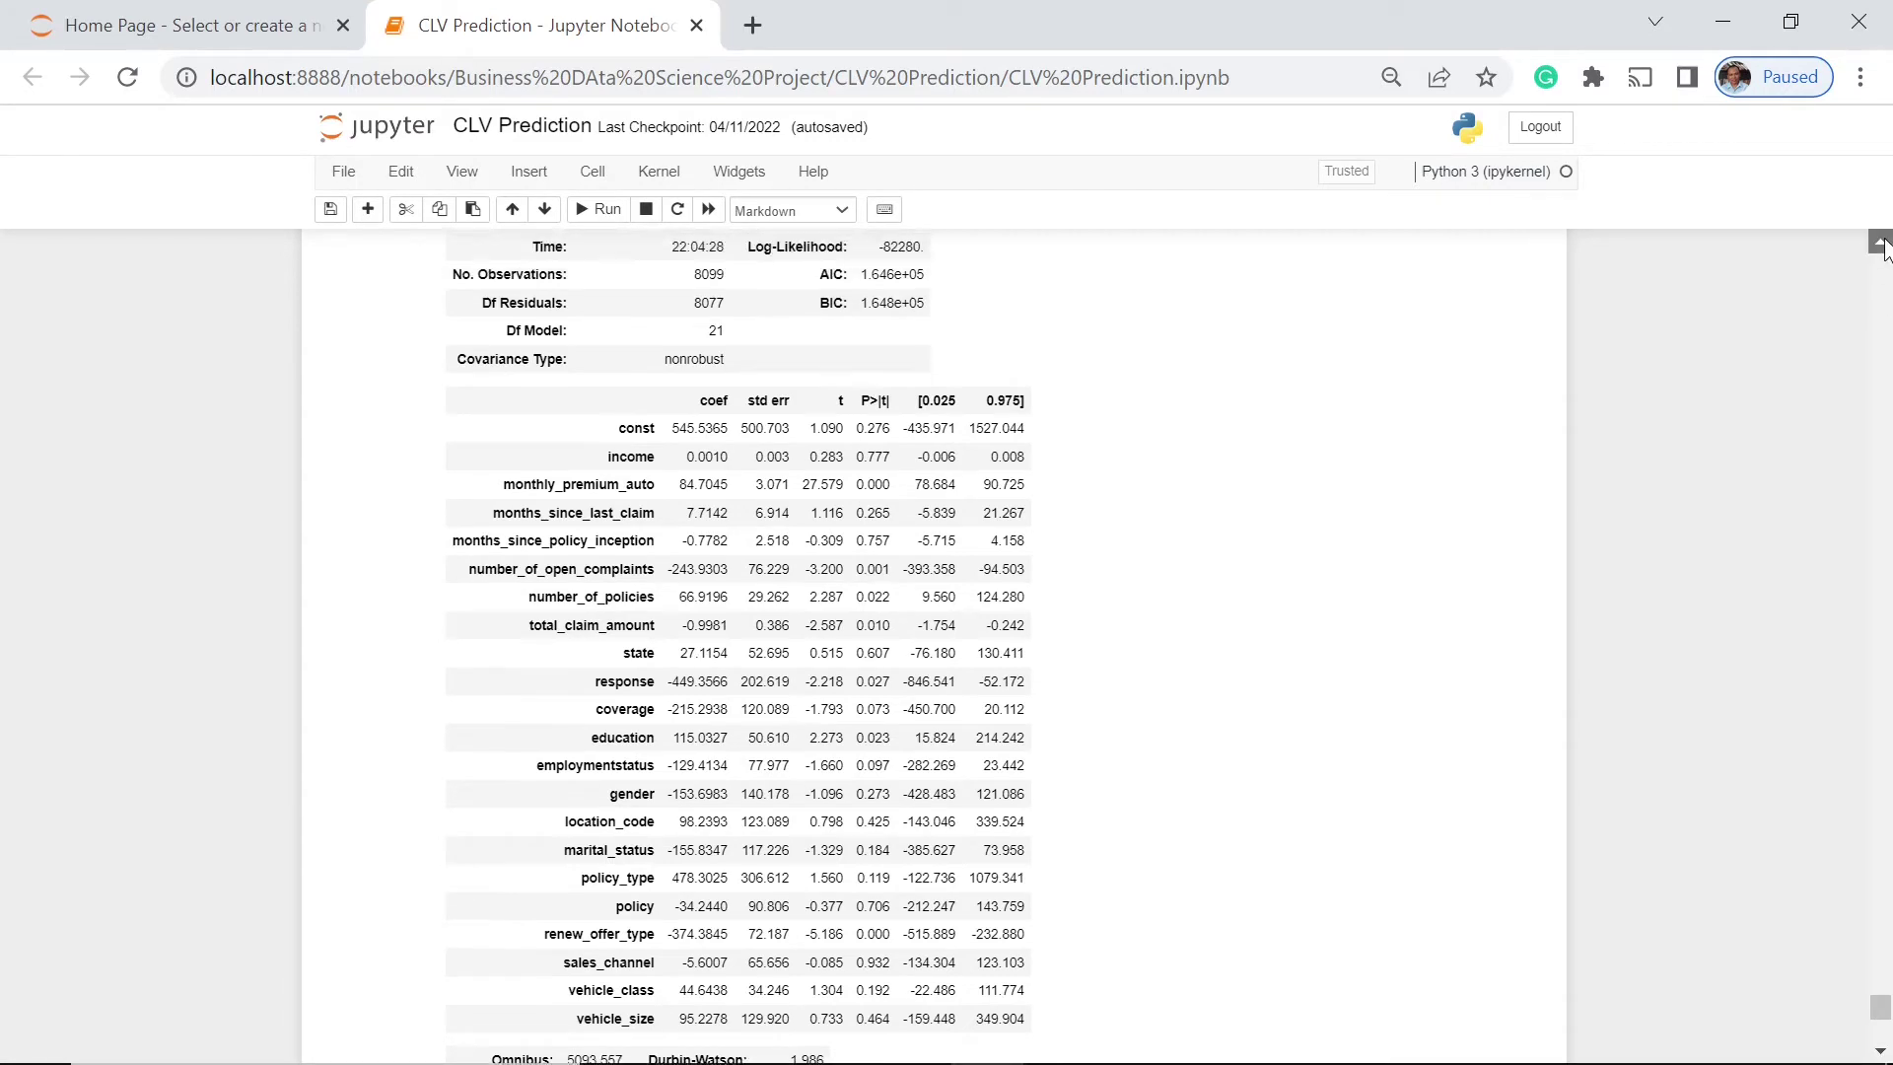
{"action": "left_click", "coordinate": [1884, 242]}
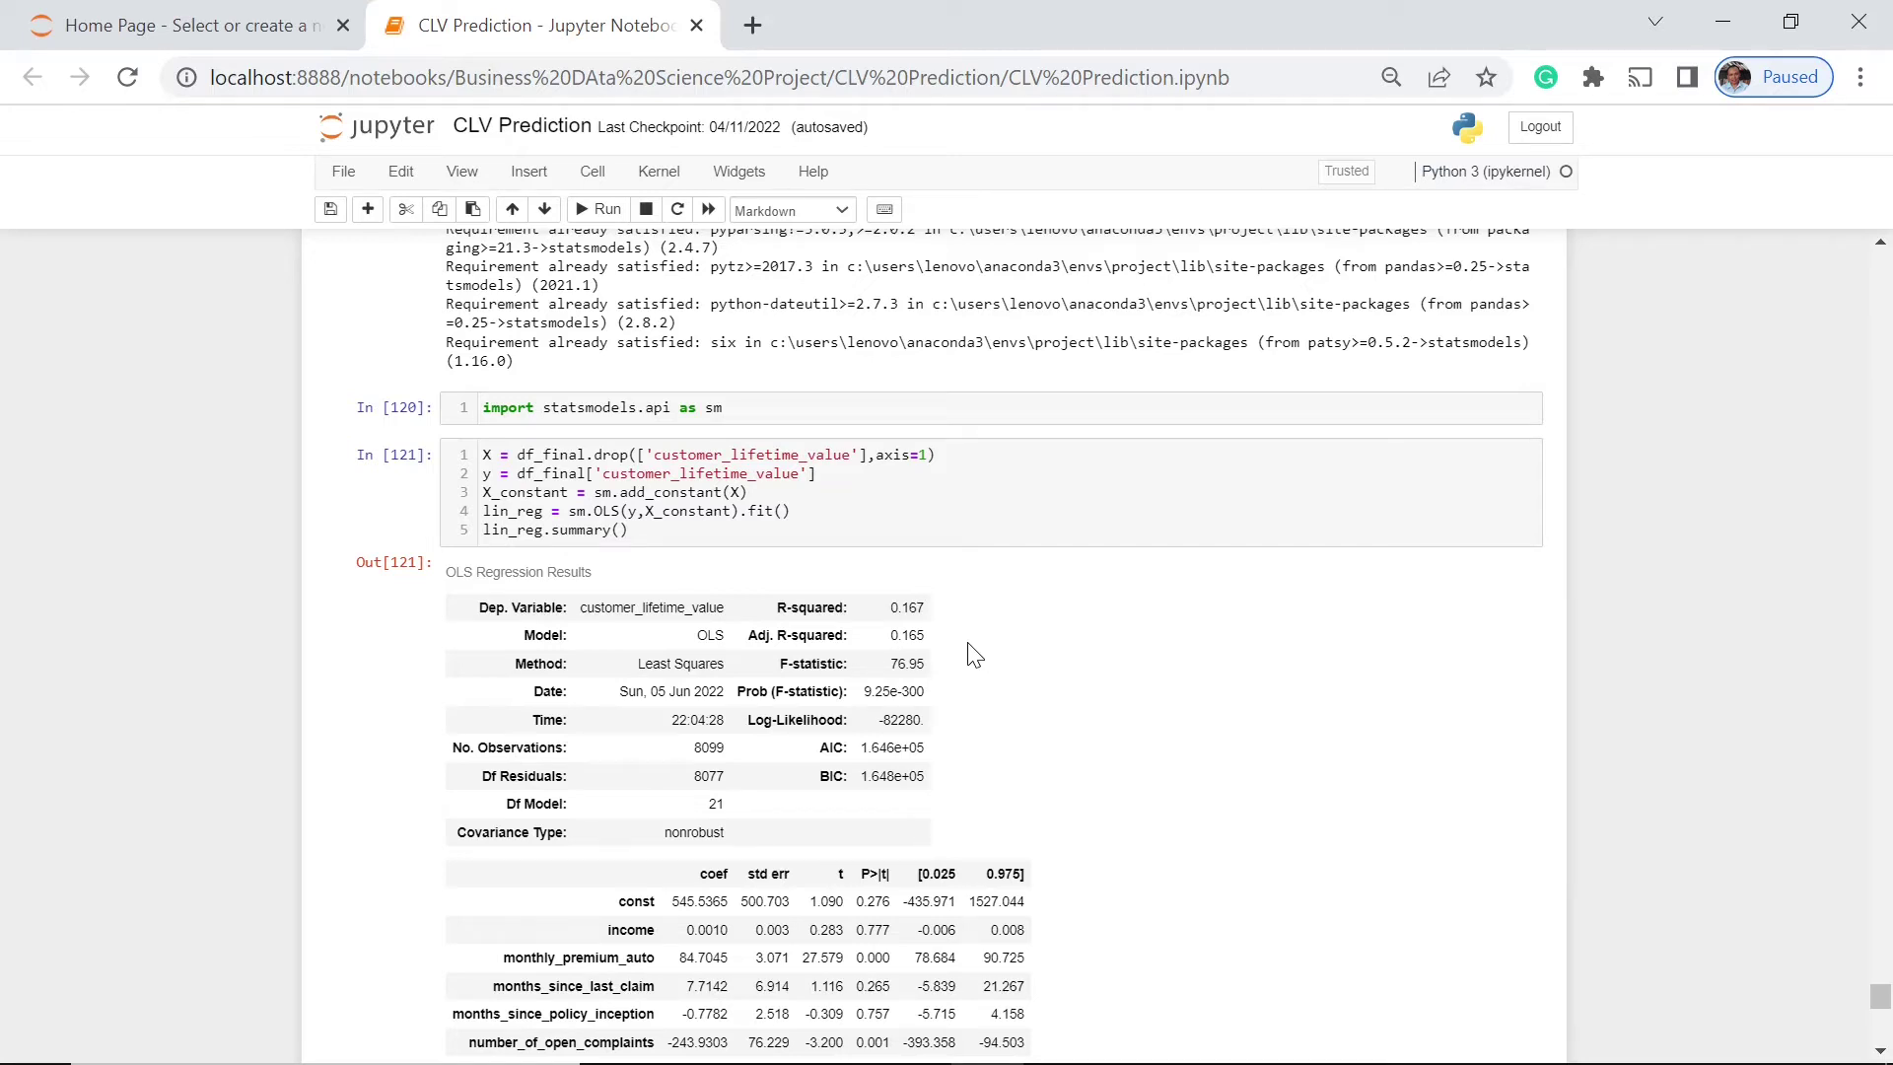
{"action": "left_click", "coordinate": [1882, 1051]}
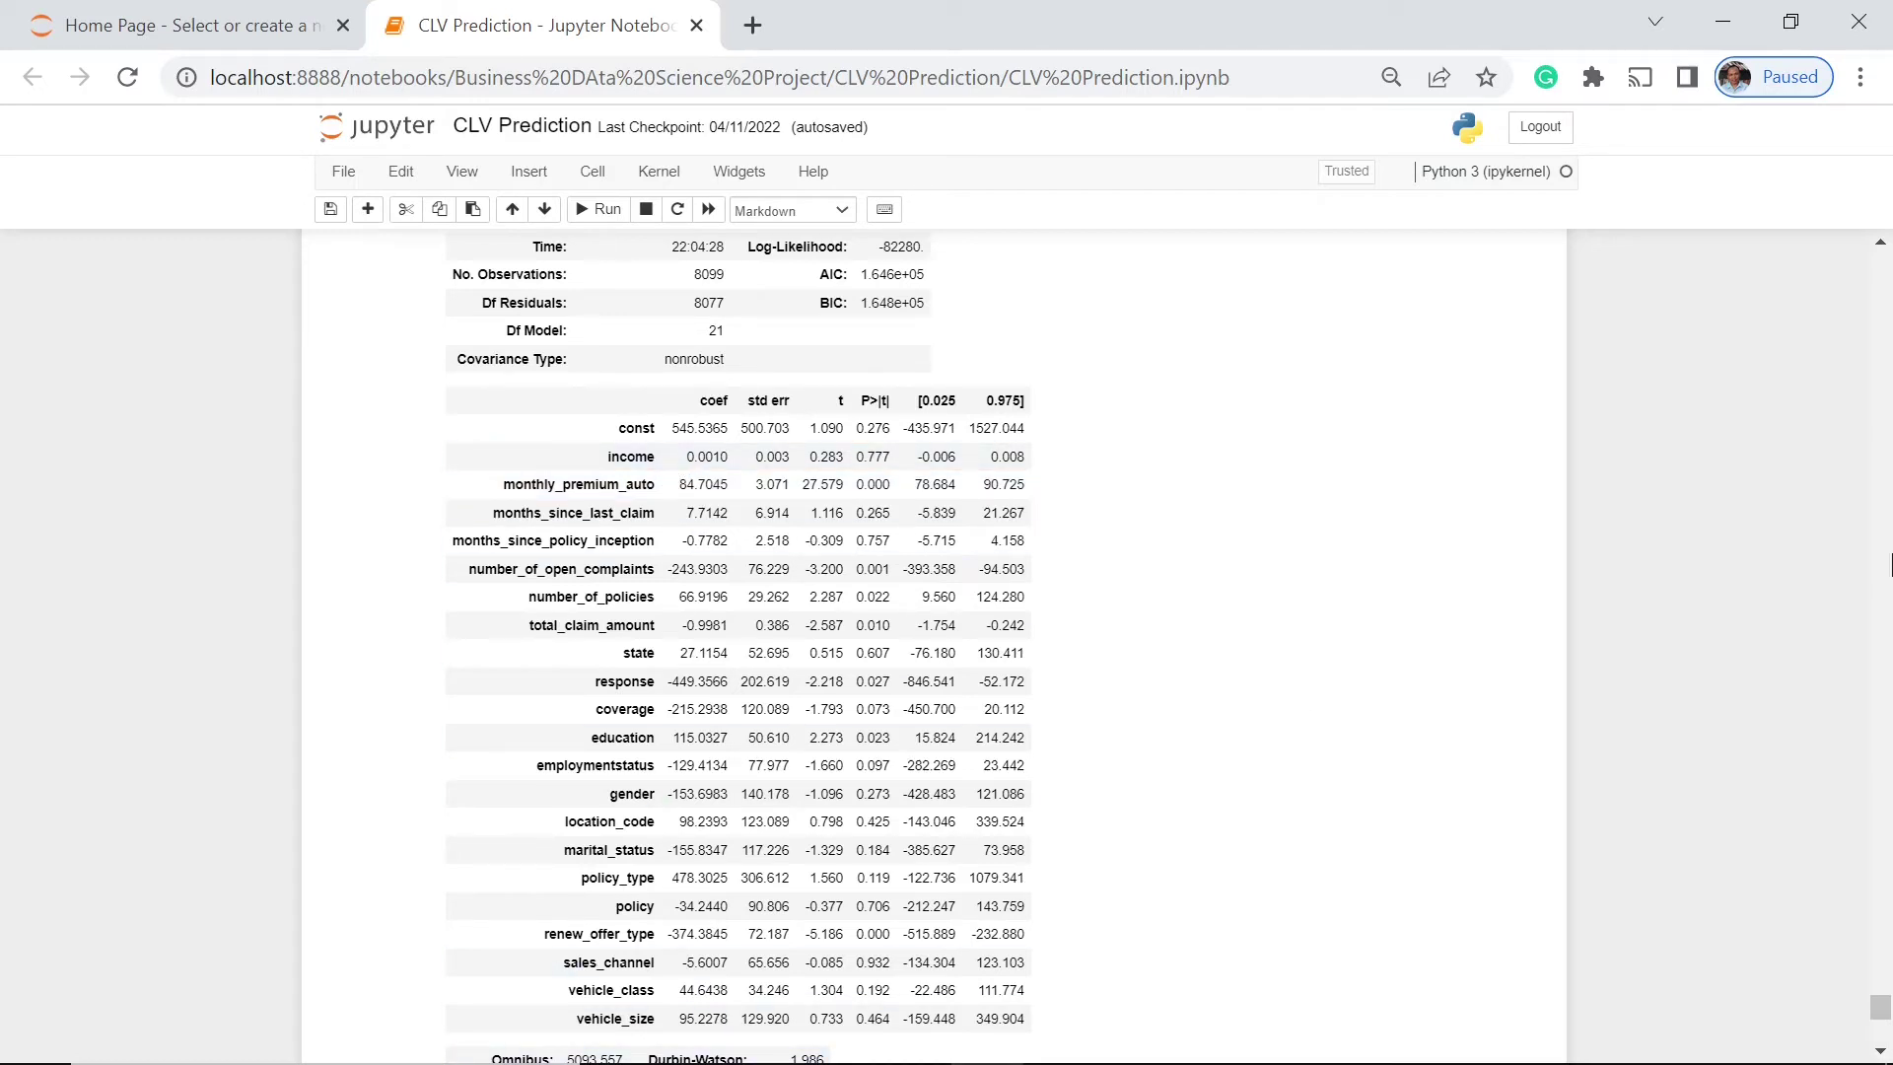
{"action": "left_click", "coordinate": [1880, 241]}
{"action": "left_click", "coordinate": [1881, 242]}
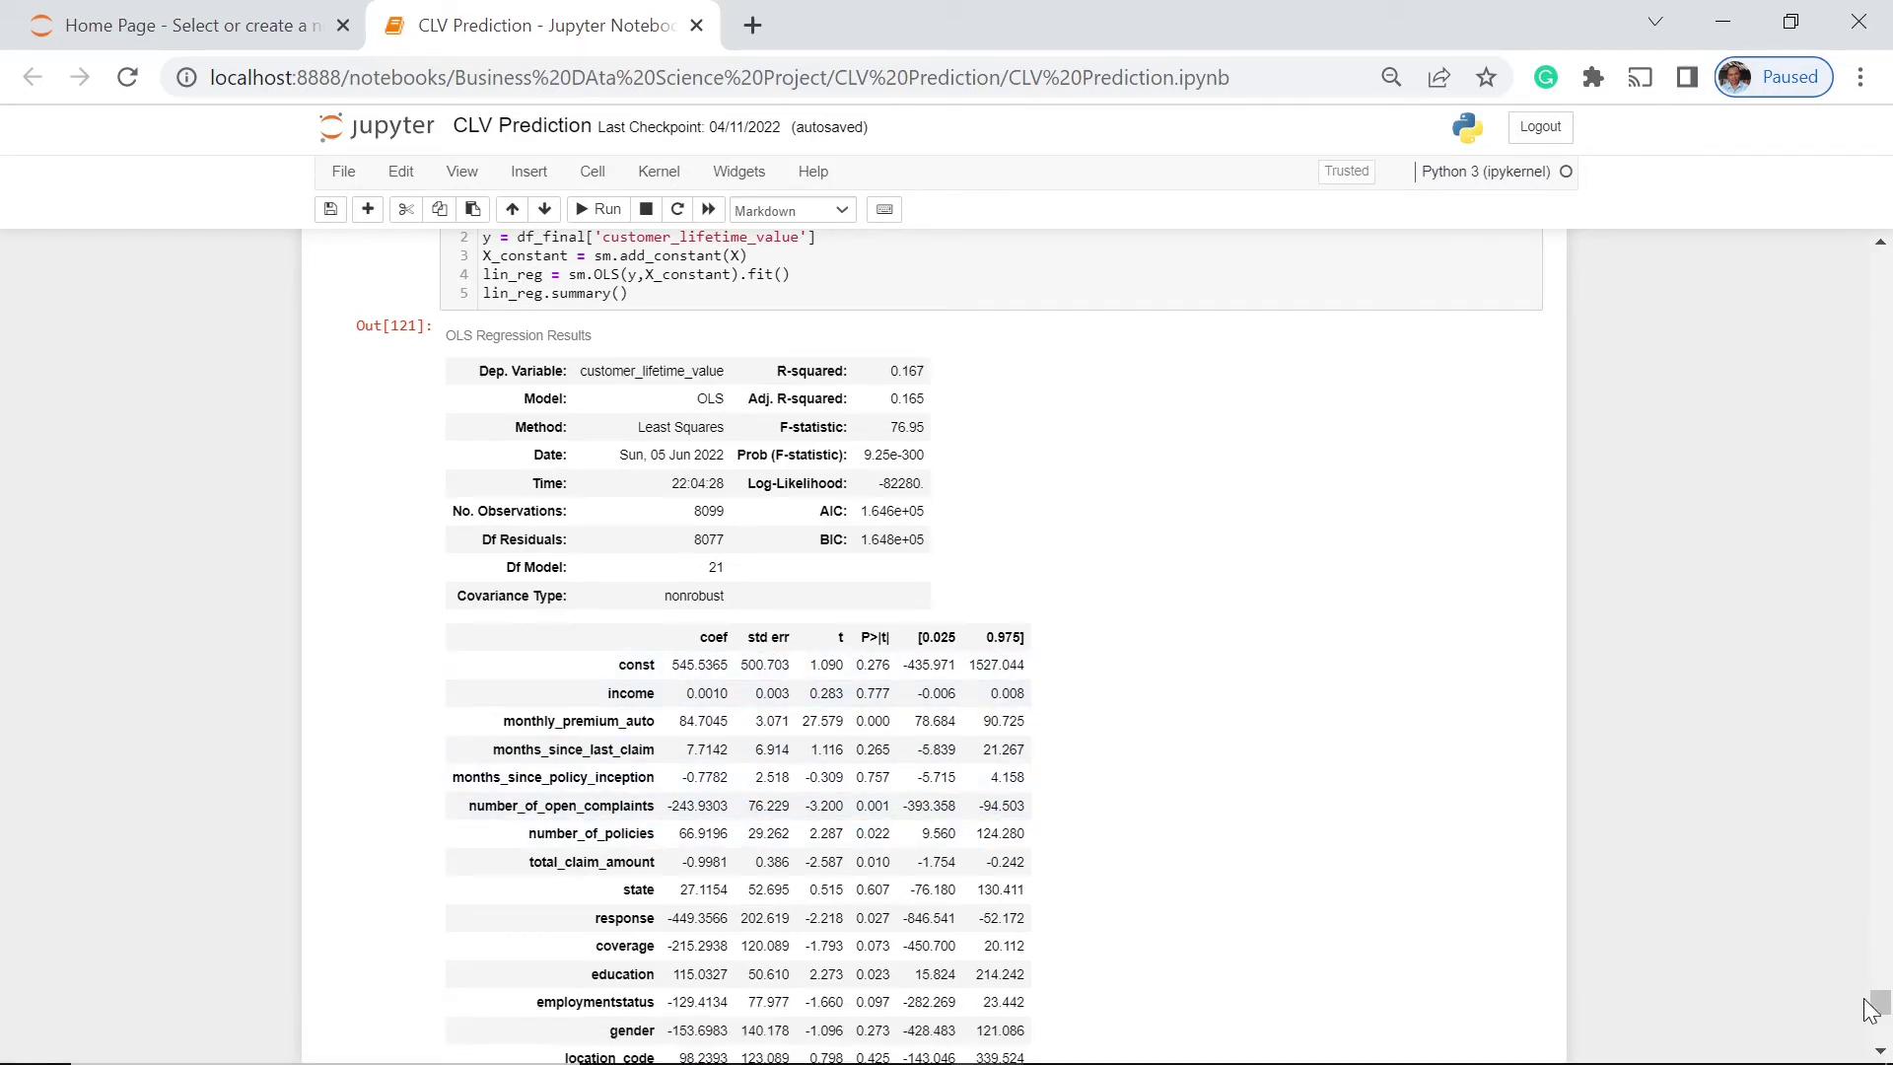
{"action": "left_click", "coordinate": [1881, 1053]}
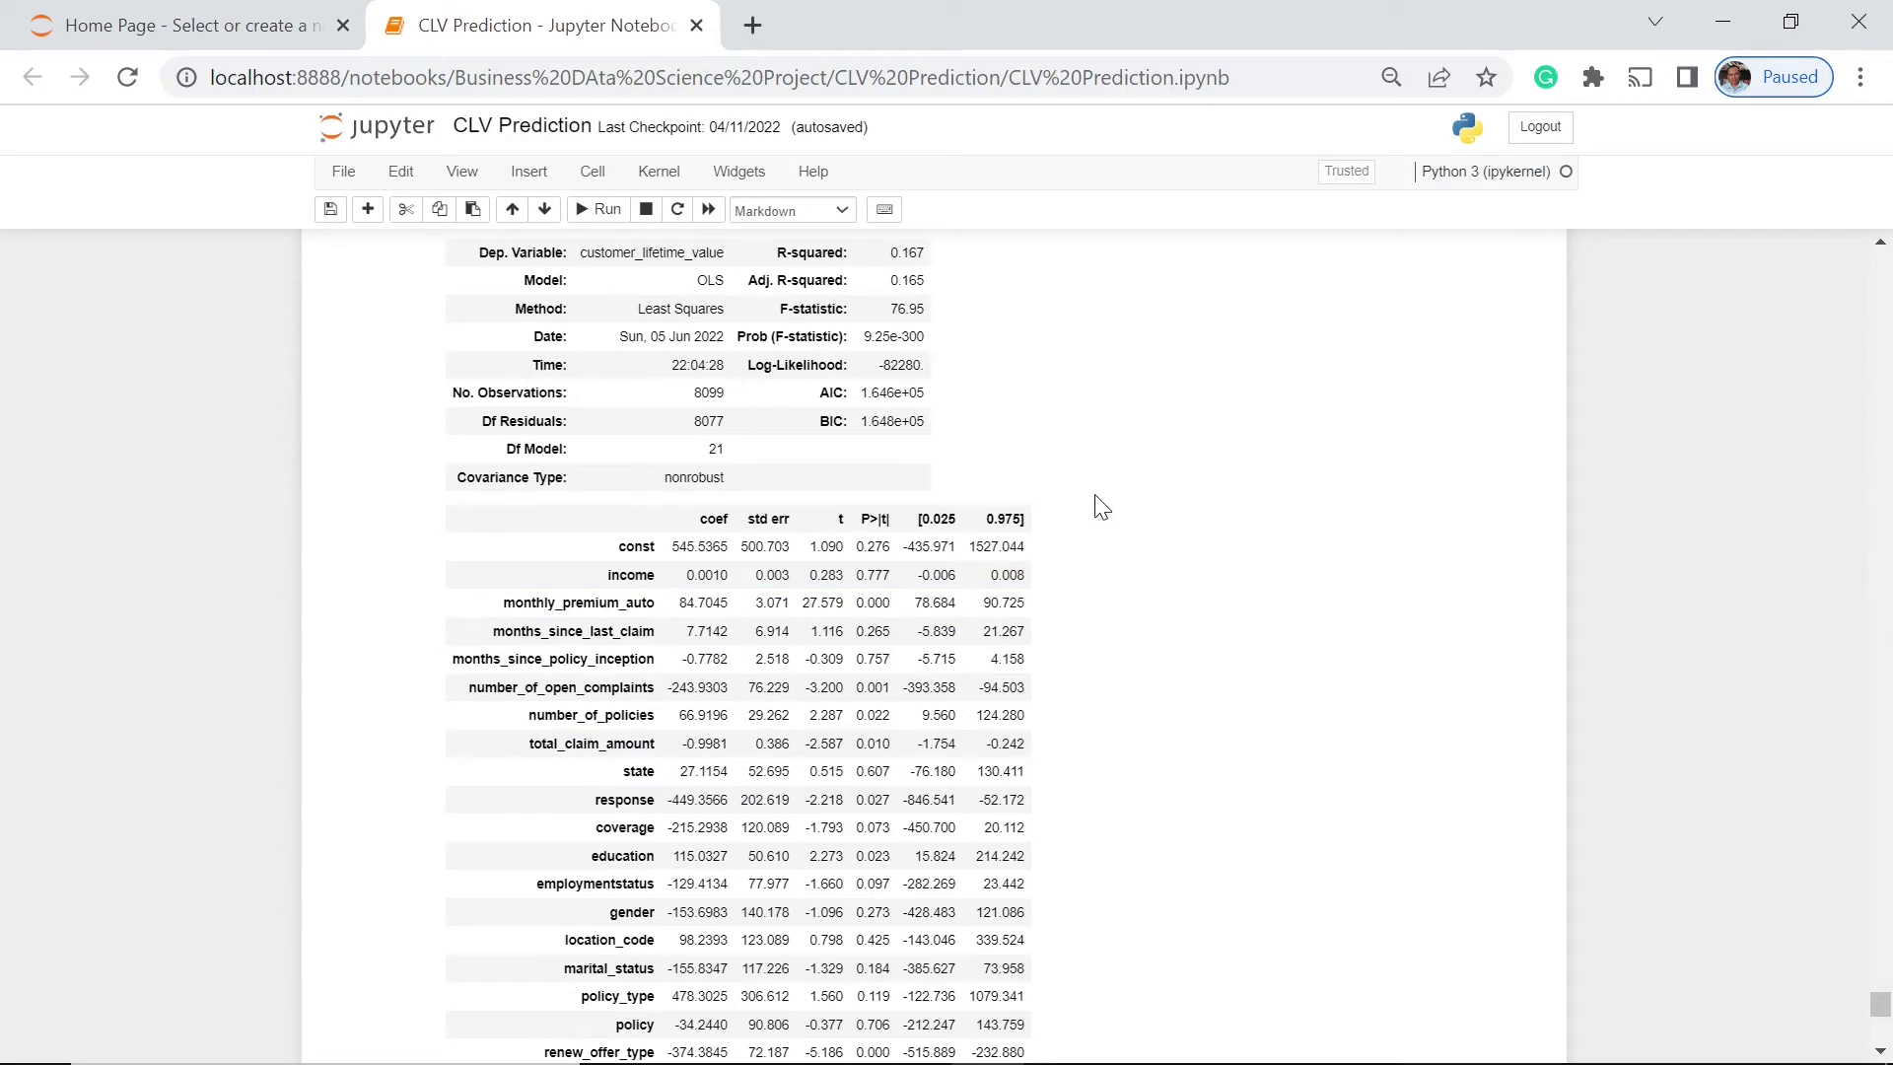
{"action": "left_click", "coordinate": [895, 598]}
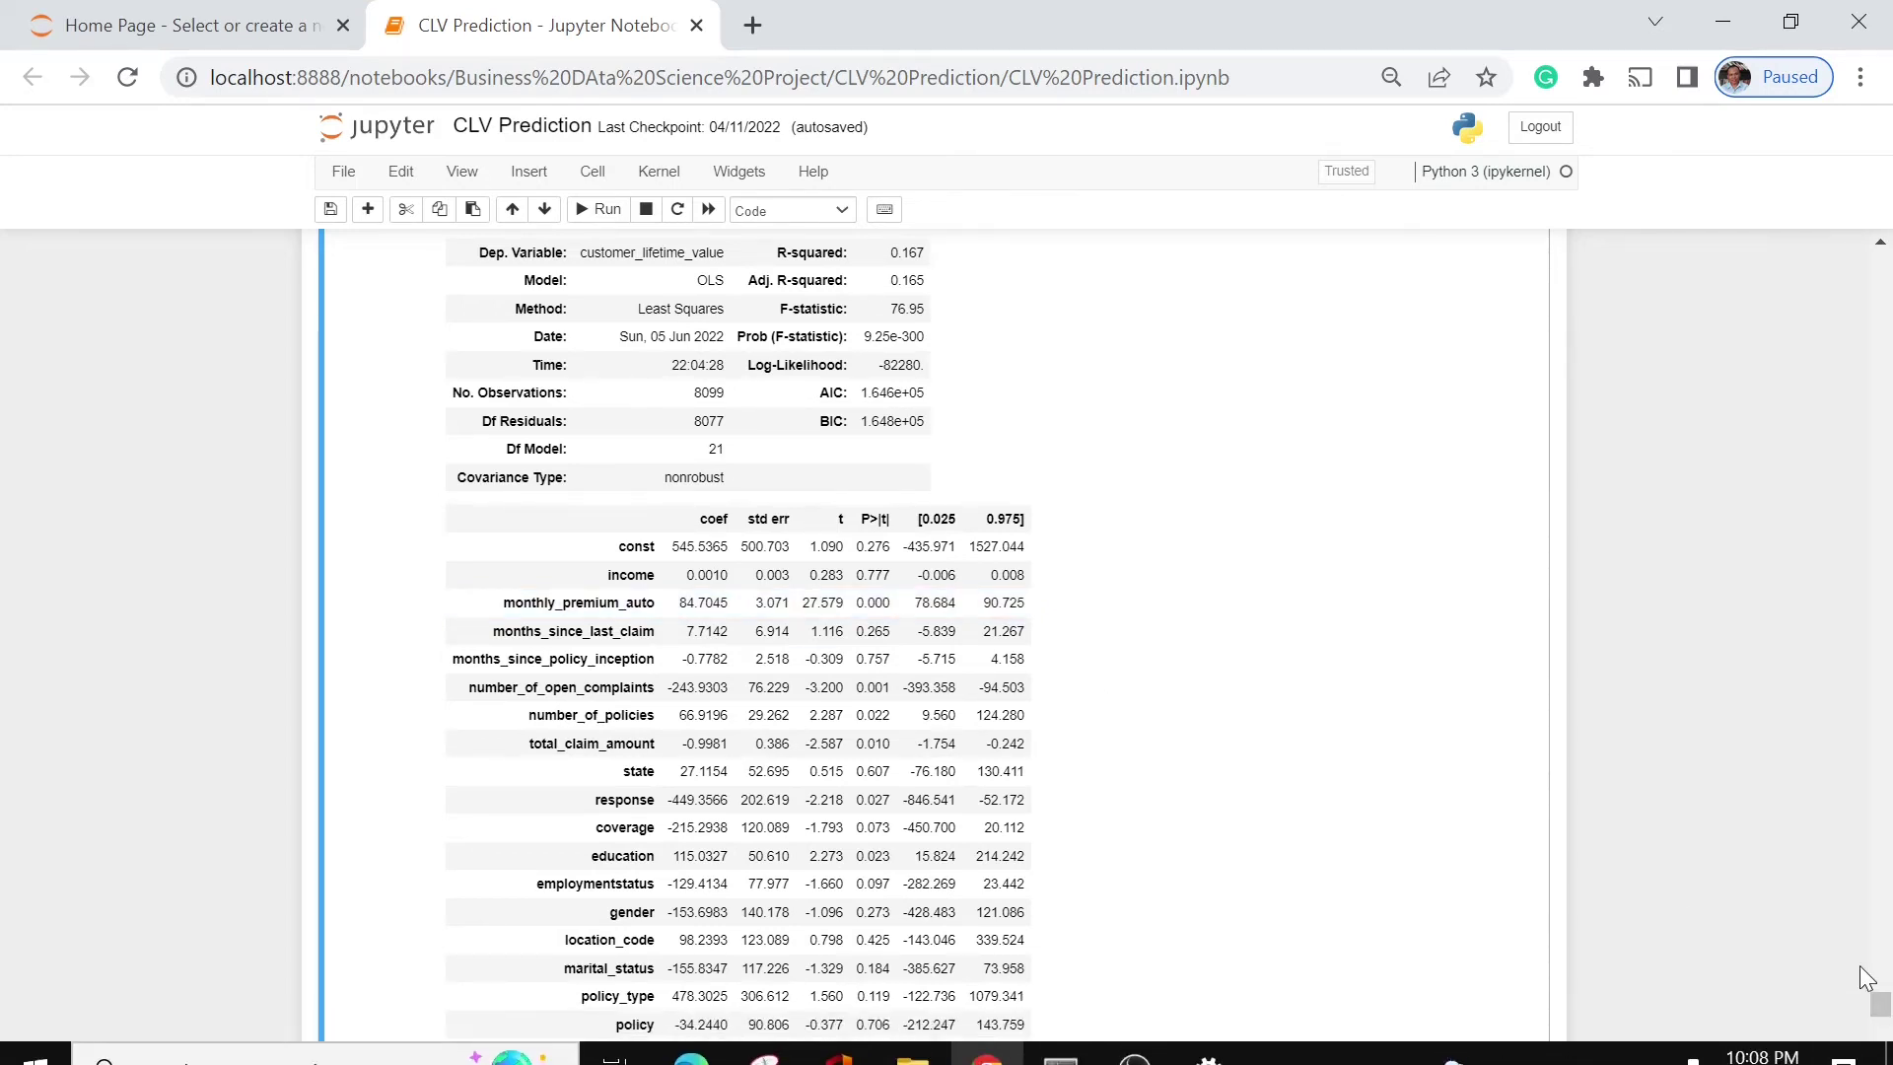
{"action": "left_click", "coordinate": [1881, 1051]}
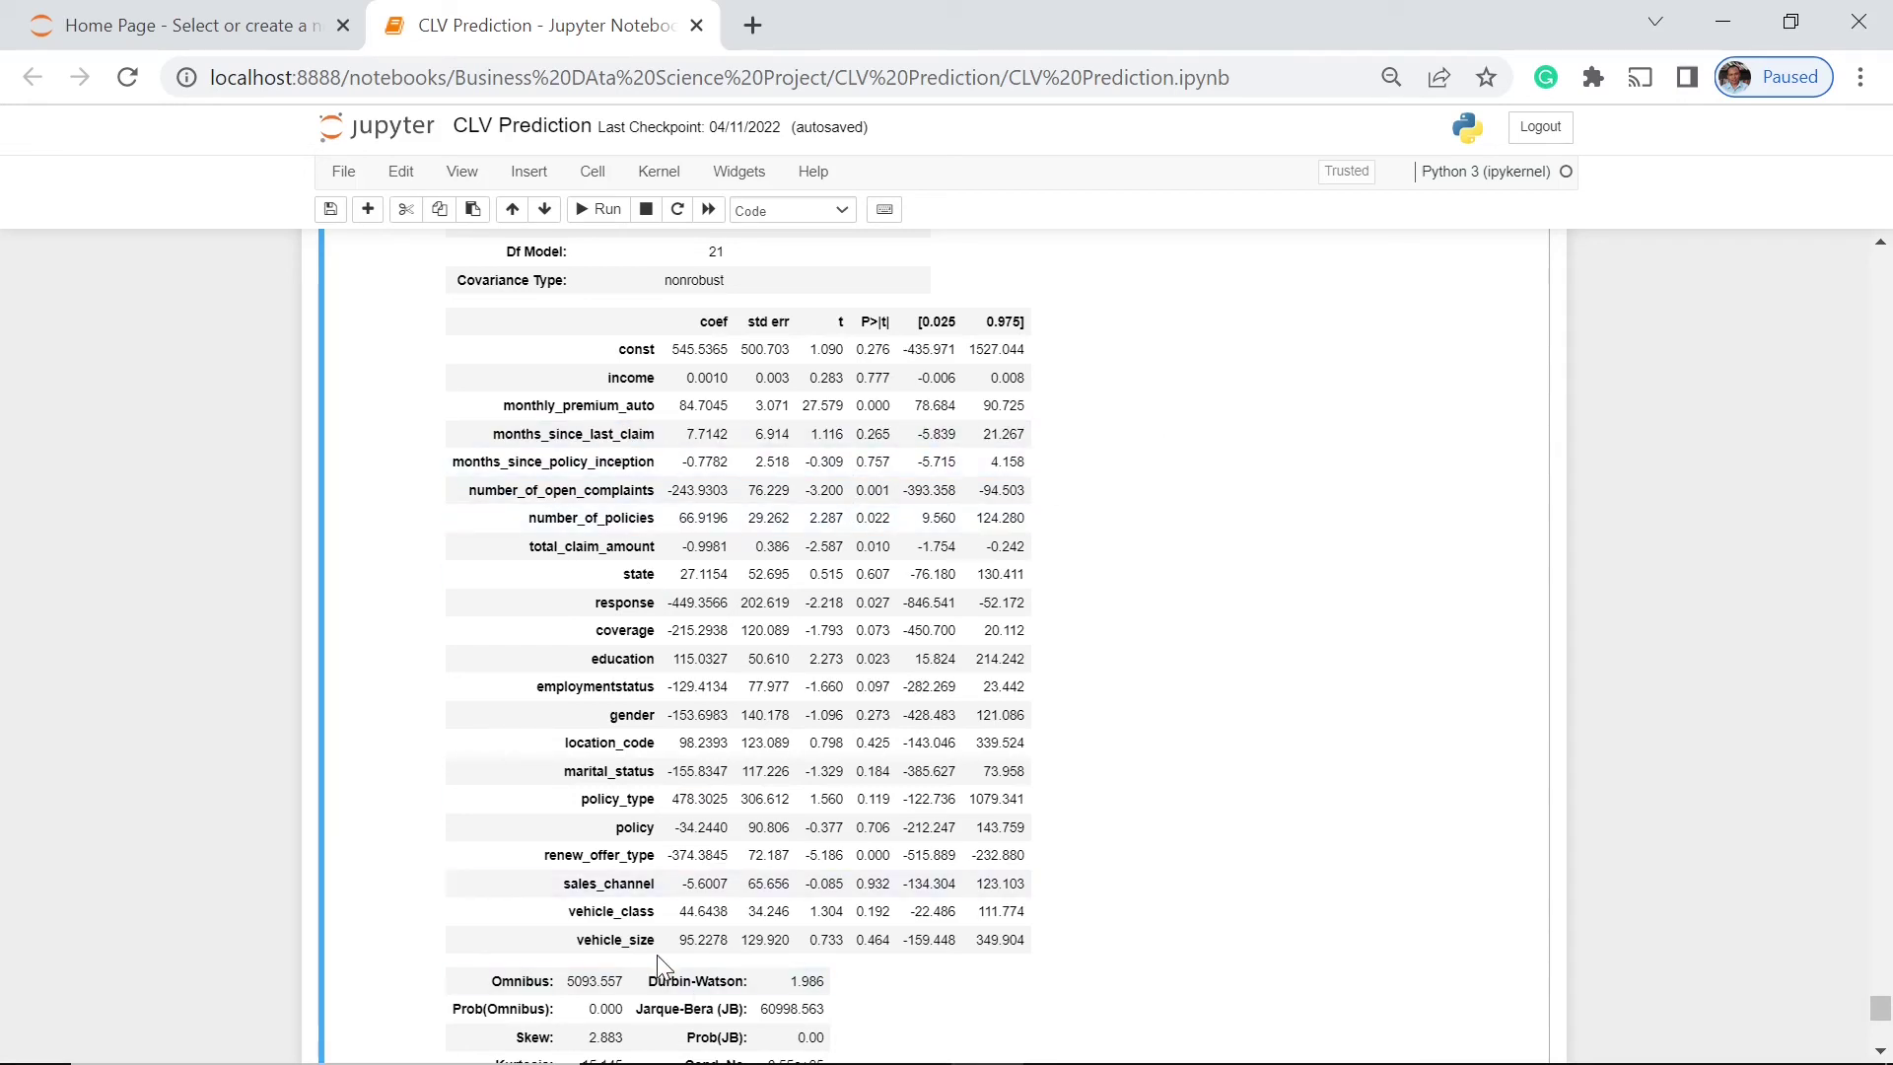
{"action": "left_click", "coordinate": [1879, 1053]}
{"action": "left_click", "coordinate": [1878, 1053]}
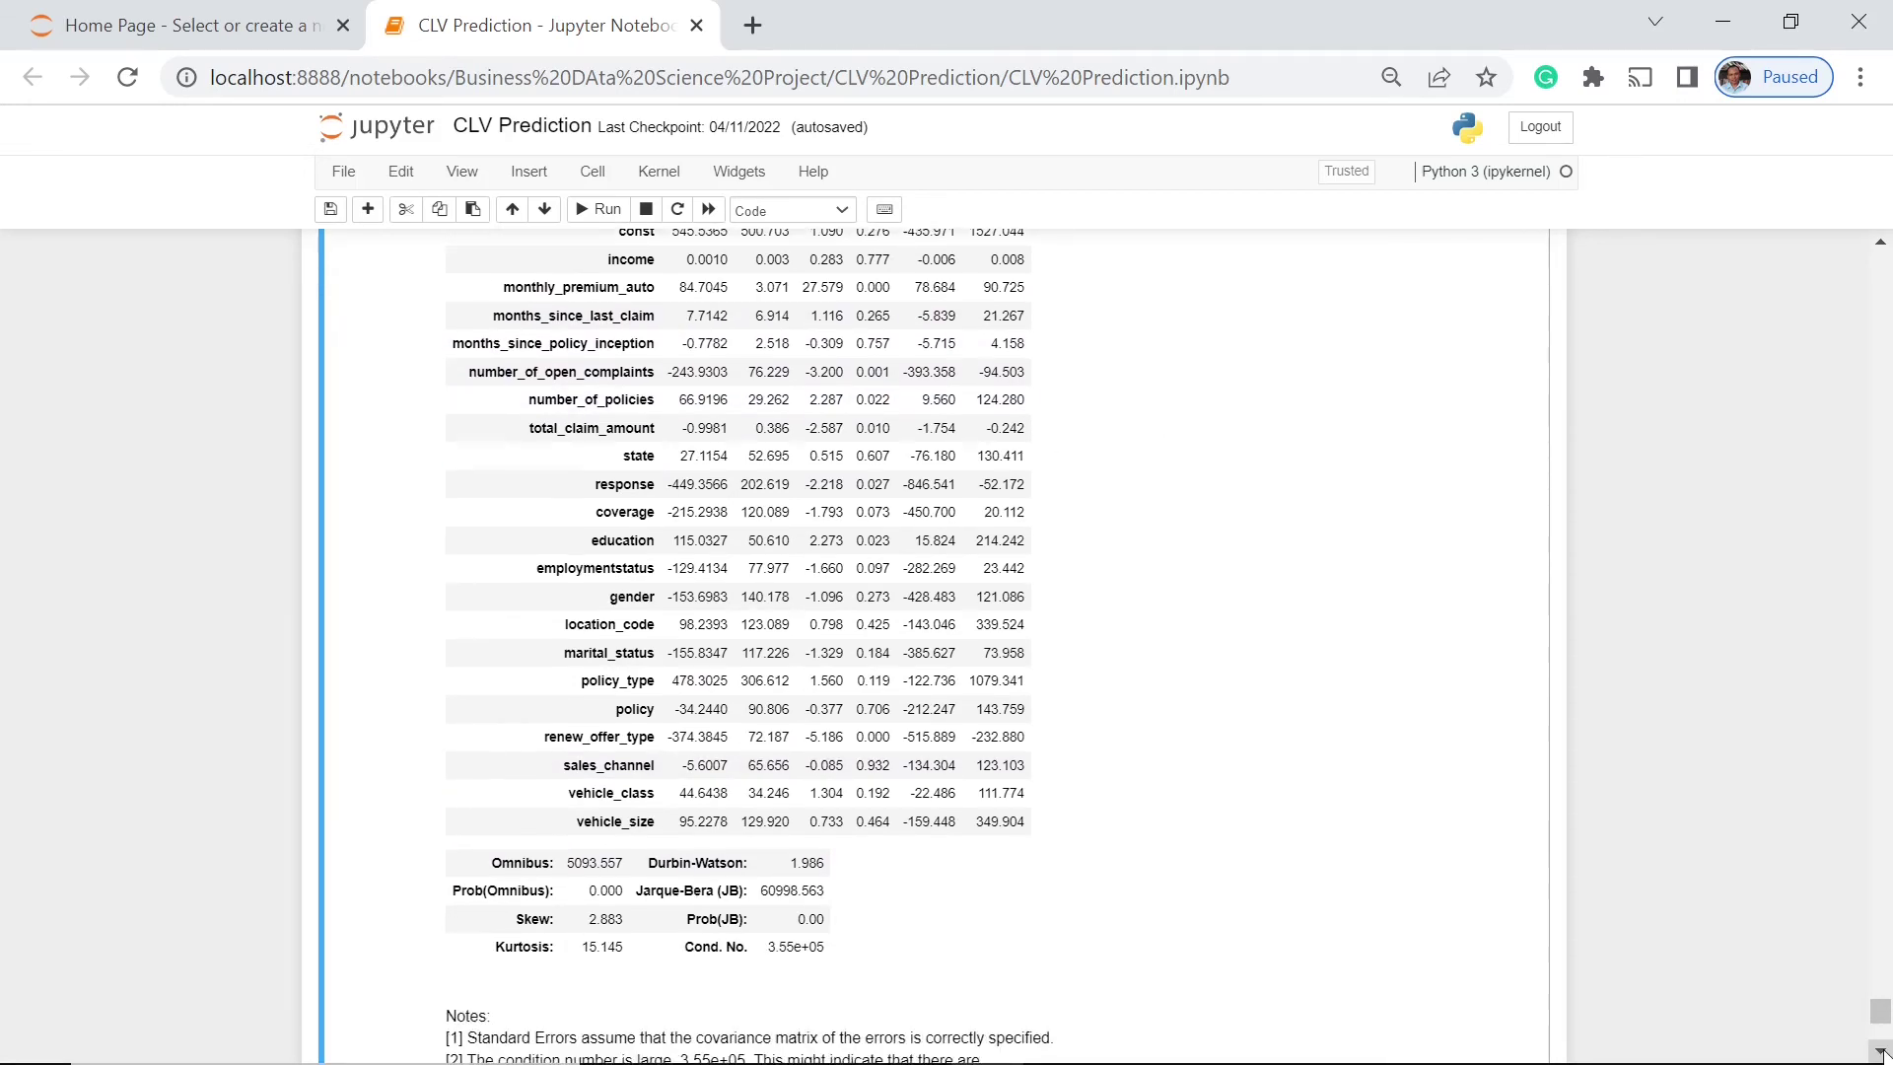
{"action": "left_click", "coordinate": [1878, 1053]}
{"action": "left_click", "coordinate": [1878, 1053]}
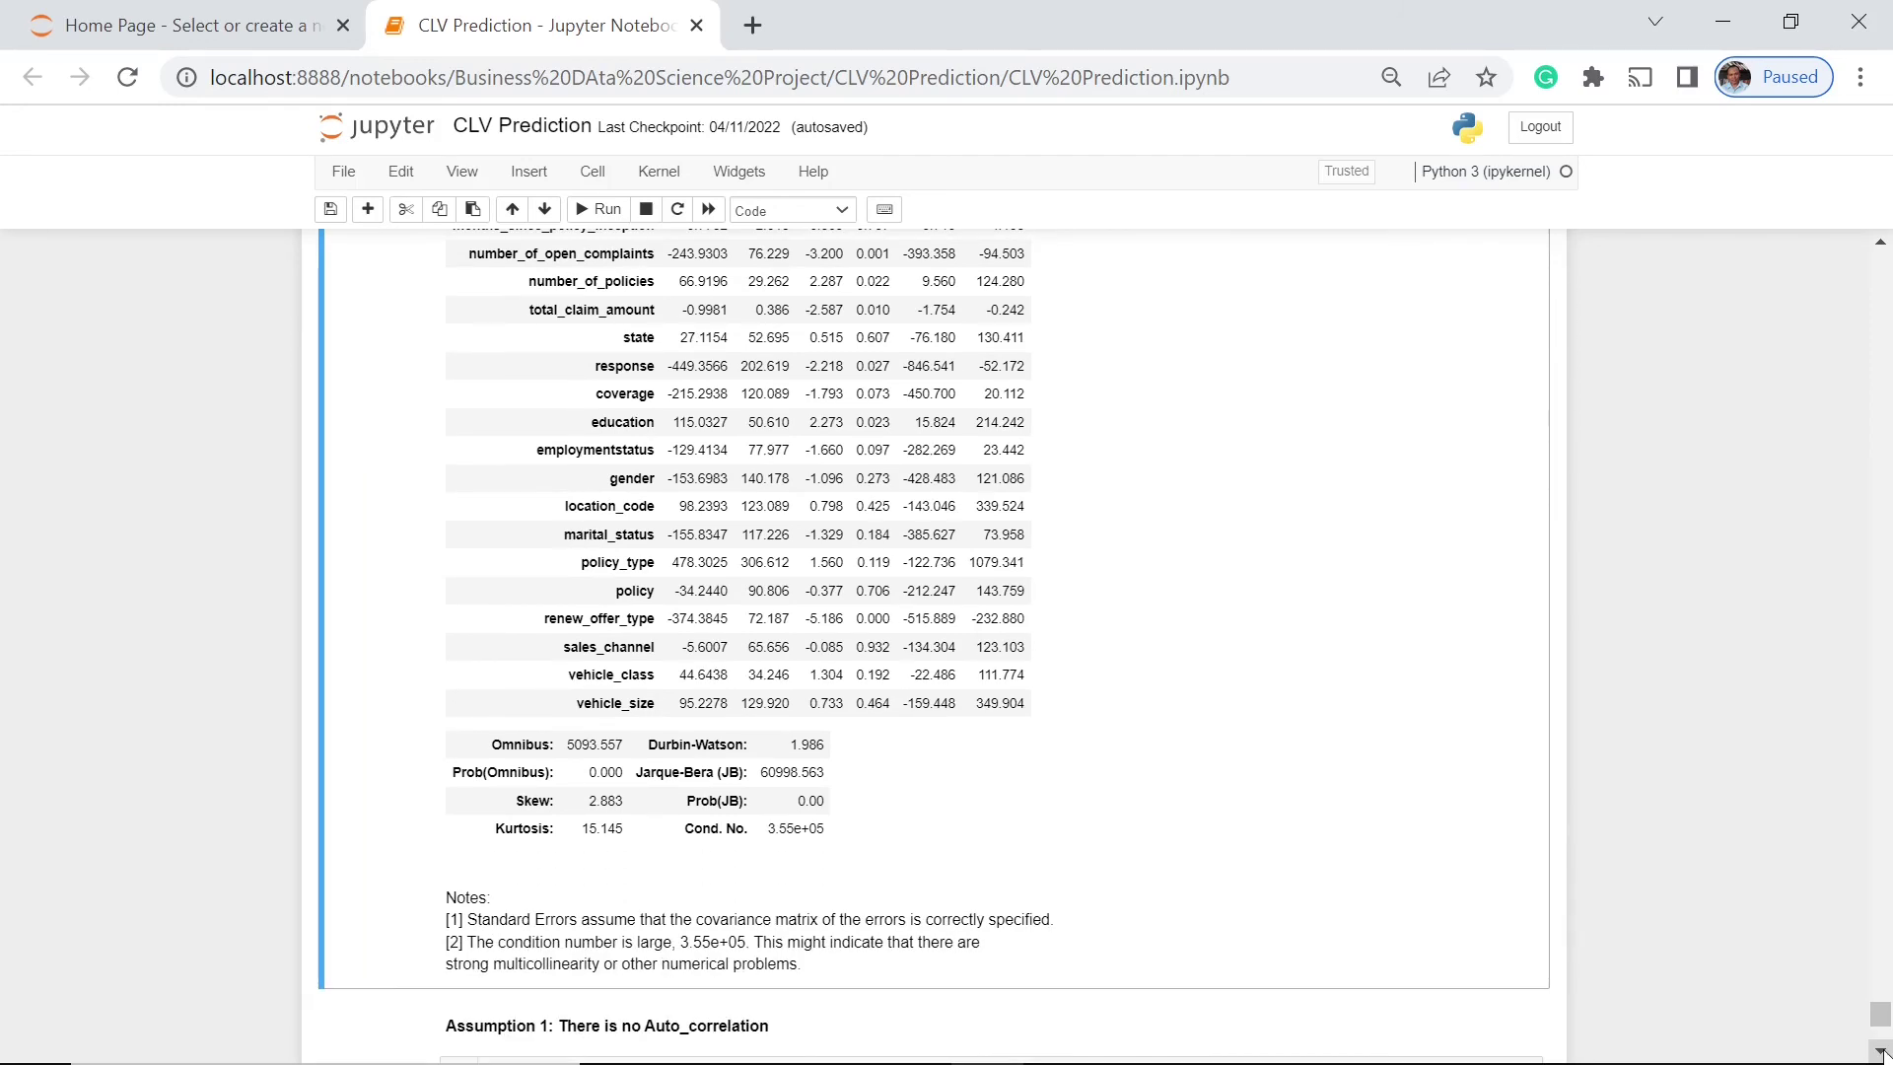